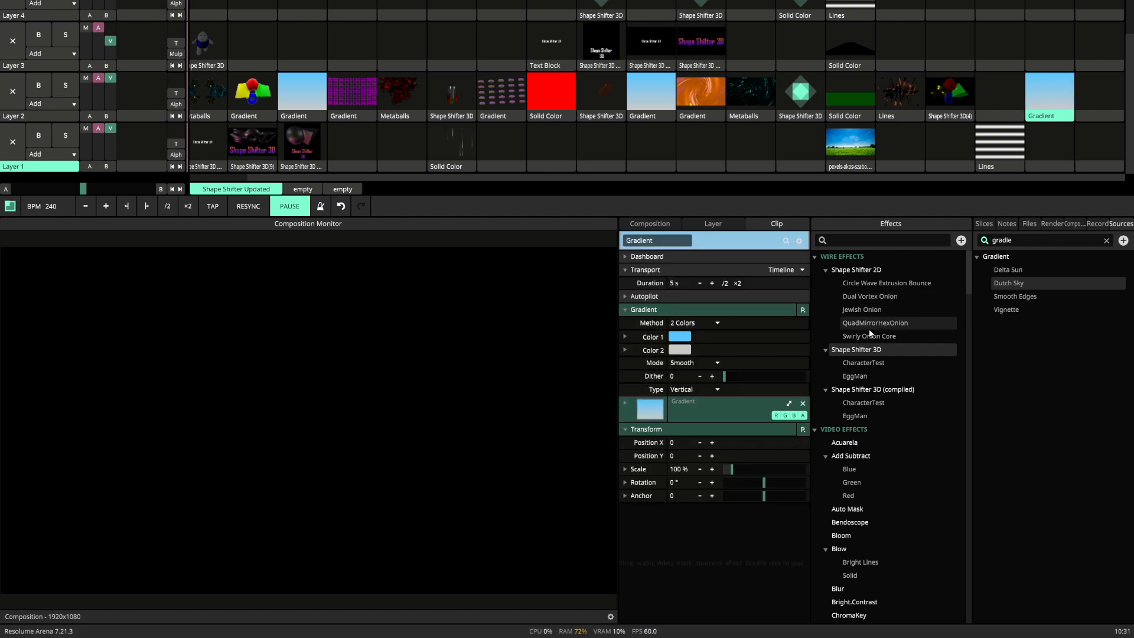
Apply the Shape Shifter 3D effect to the last Gradient clip in Layer 2 and play that clip.
drag(862, 350, 1033, 100)
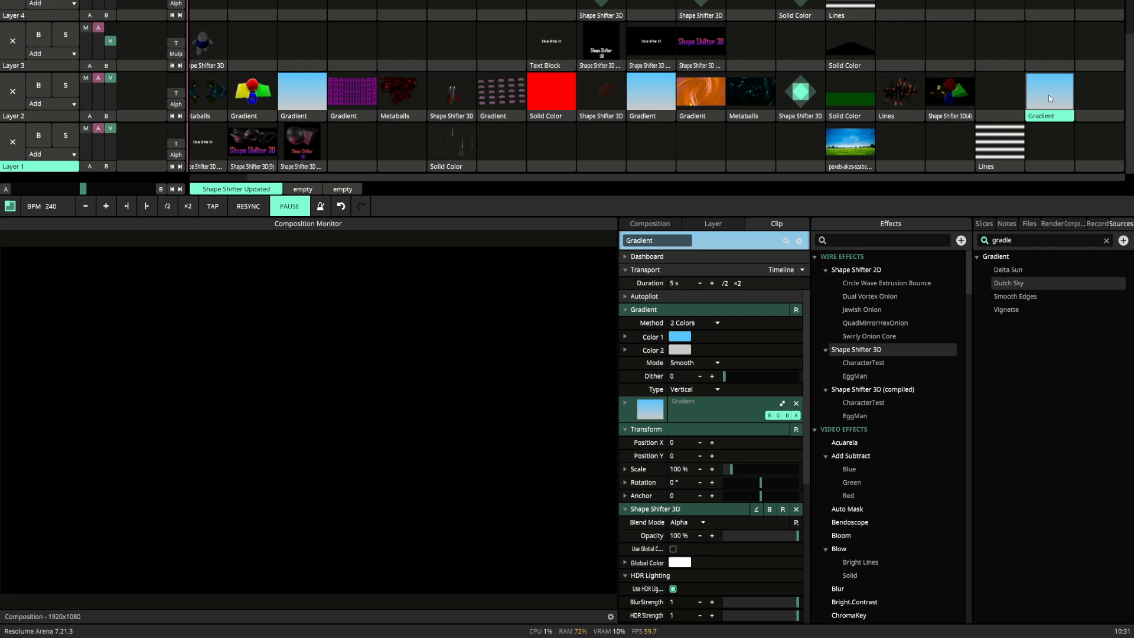
click(1047, 94)
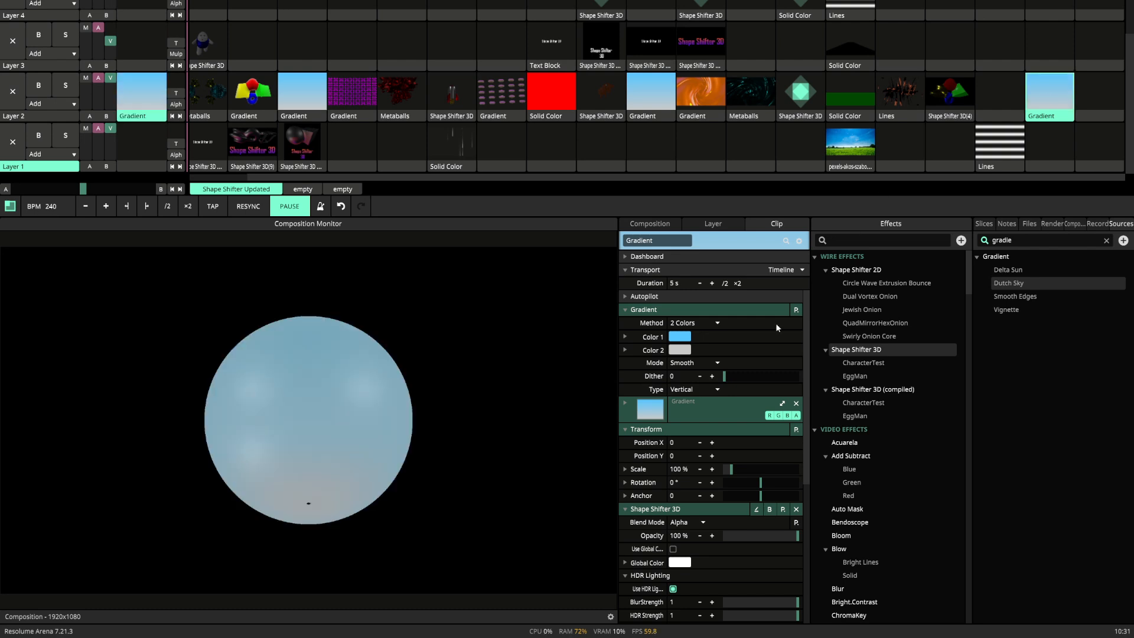
Try out the effect's HDR strength, hue, saturation and ambient light values, ending at 1, 0, 1 and 0.
scroll(697, 455, down, 5)
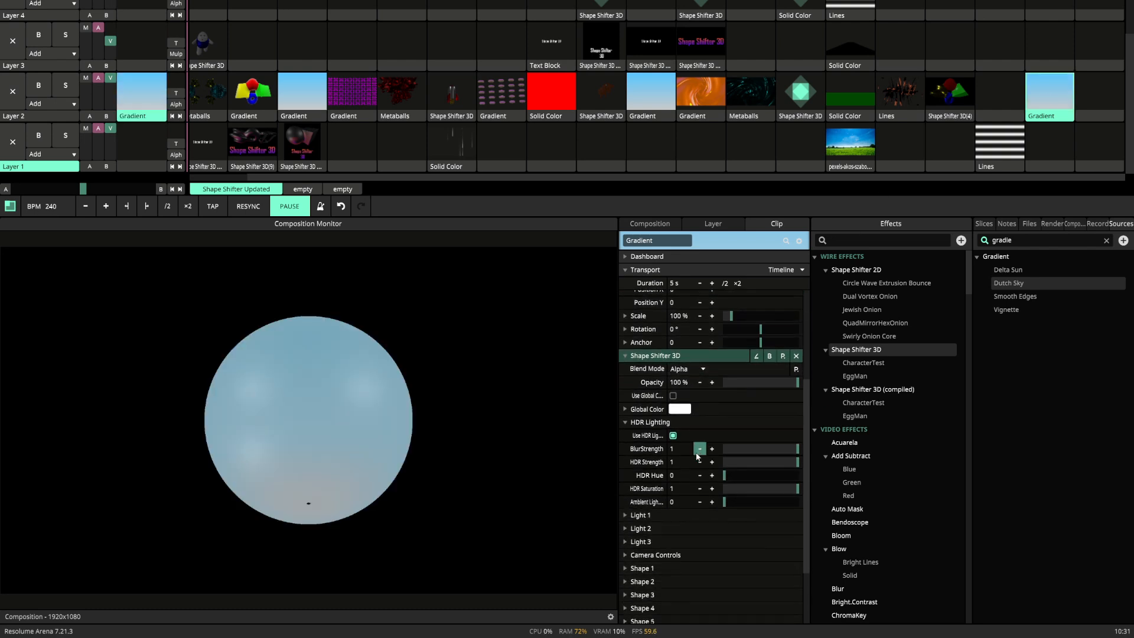
scroll(697, 455, down, 2)
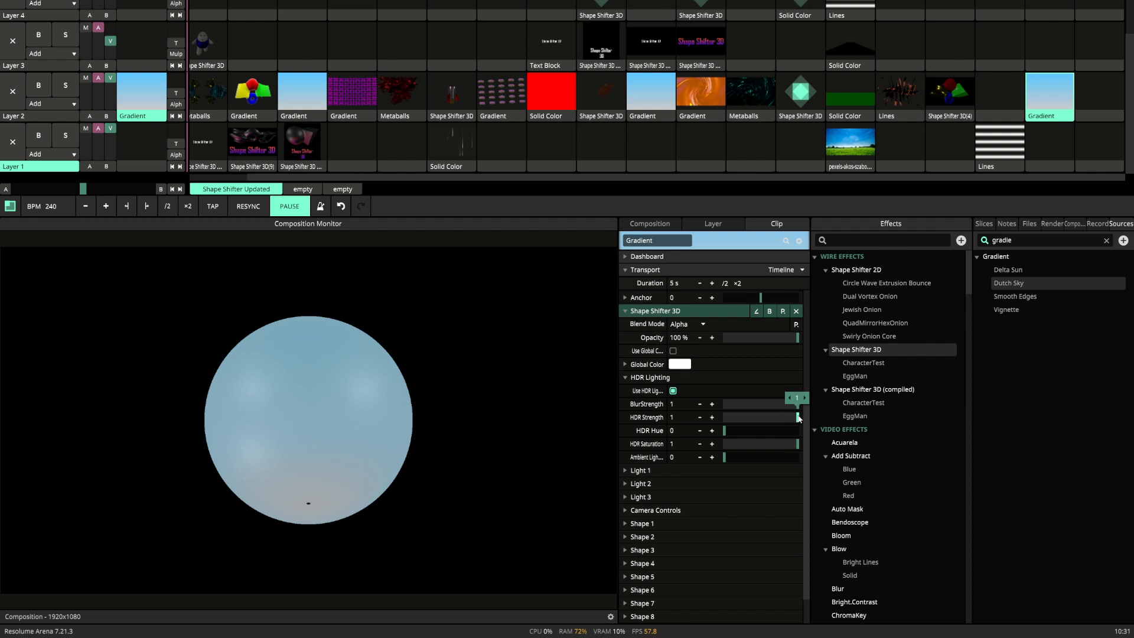
mouse_move(782, 419)
mouse_down()
mouse_move(727, 418)
mouse_move(798, 418)
mouse_up()
drag(725, 433, 702, 428)
drag(767, 443, 825, 449)
drag(739, 460, 708, 452)
click(626, 378)
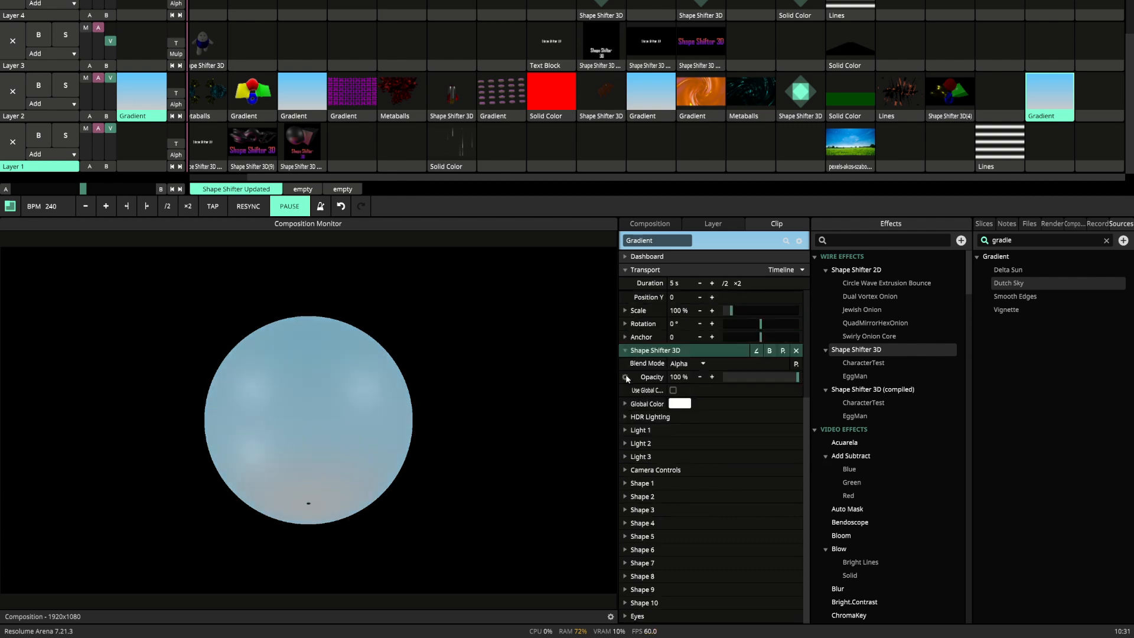
Try out Light 1's X, Y and Z positions and set its color to dark red.
click(626, 431)
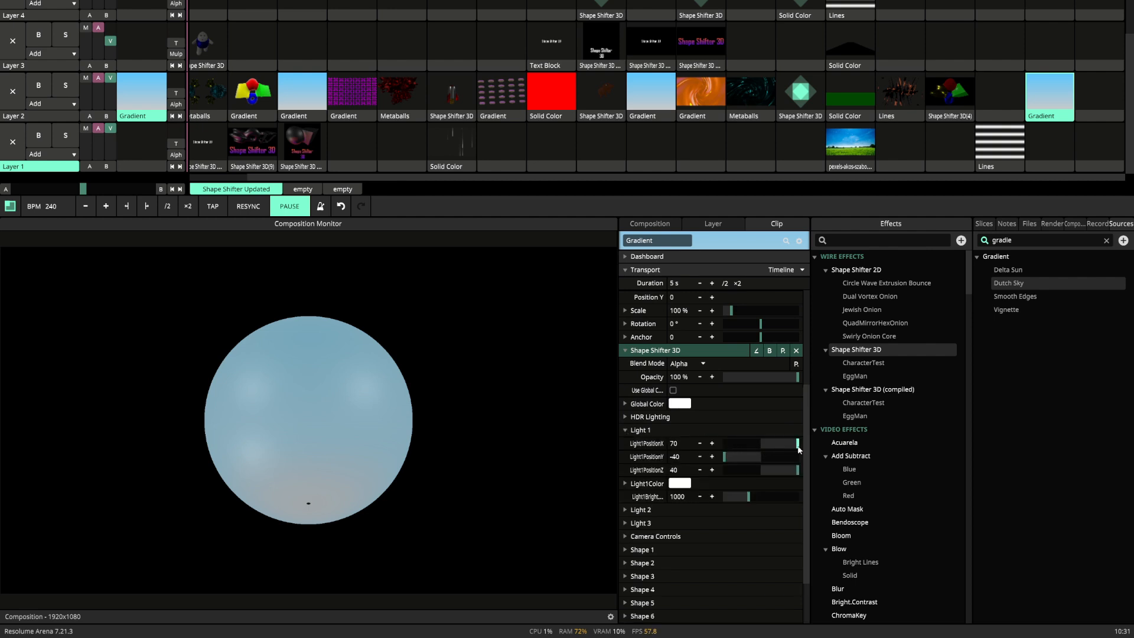
drag(798, 448, 706, 454)
drag(777, 471, 831, 477)
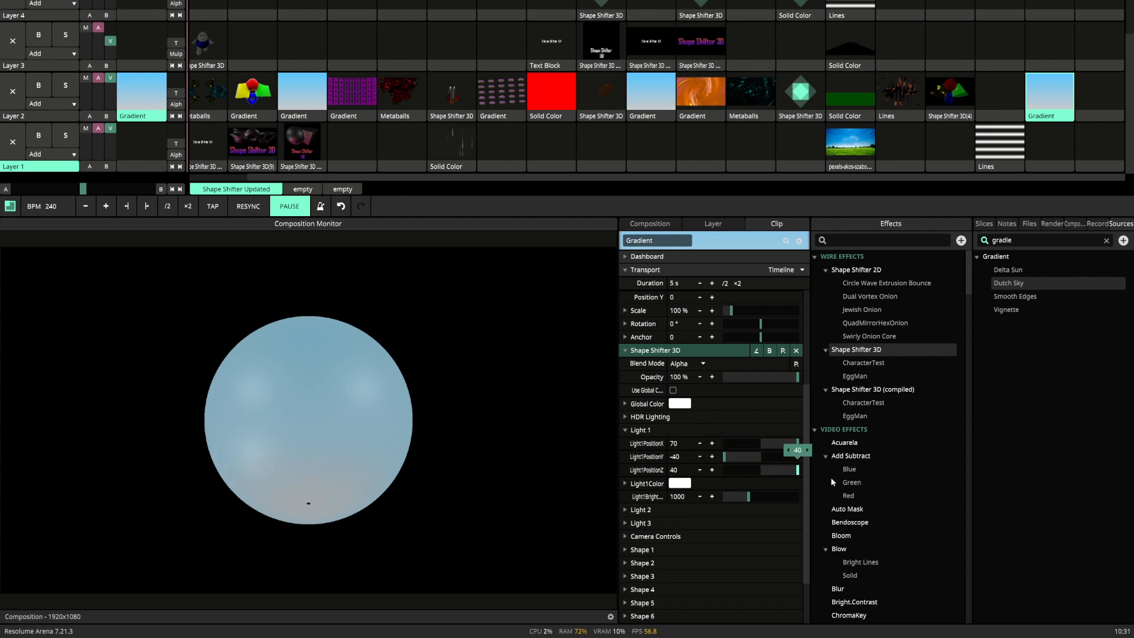
click(678, 483)
mouse_move(708, 508)
mouse_down()
mouse_move(670, 497)
mouse_move(670, 507)
mouse_up()
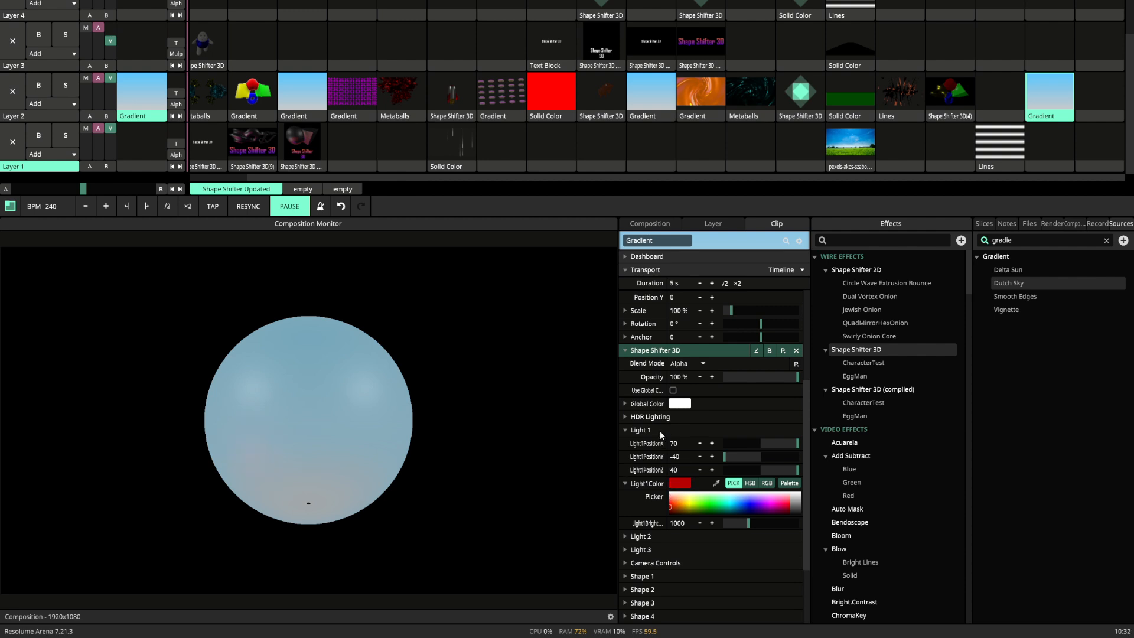
Reduce the HDR Strength to 0 in the effect's HDR Lighting settings.
click(627, 415)
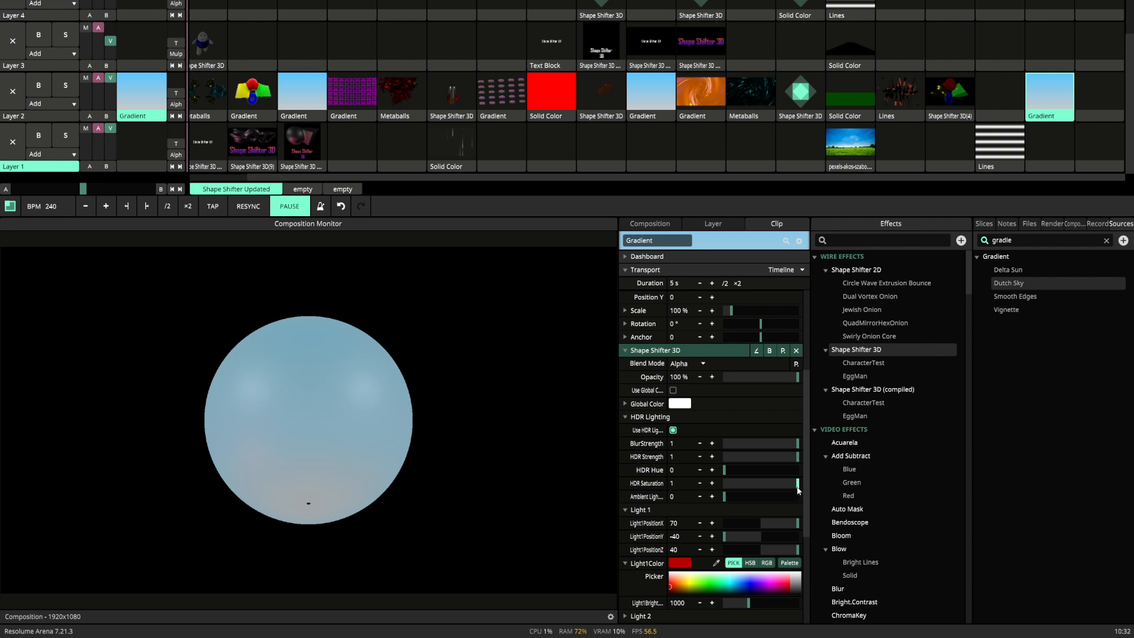
drag(796, 457, 687, 444)
Raise Light 1's brightness to 3000, try several light colors and set the color to white.
scroll(679, 465, down, 2)
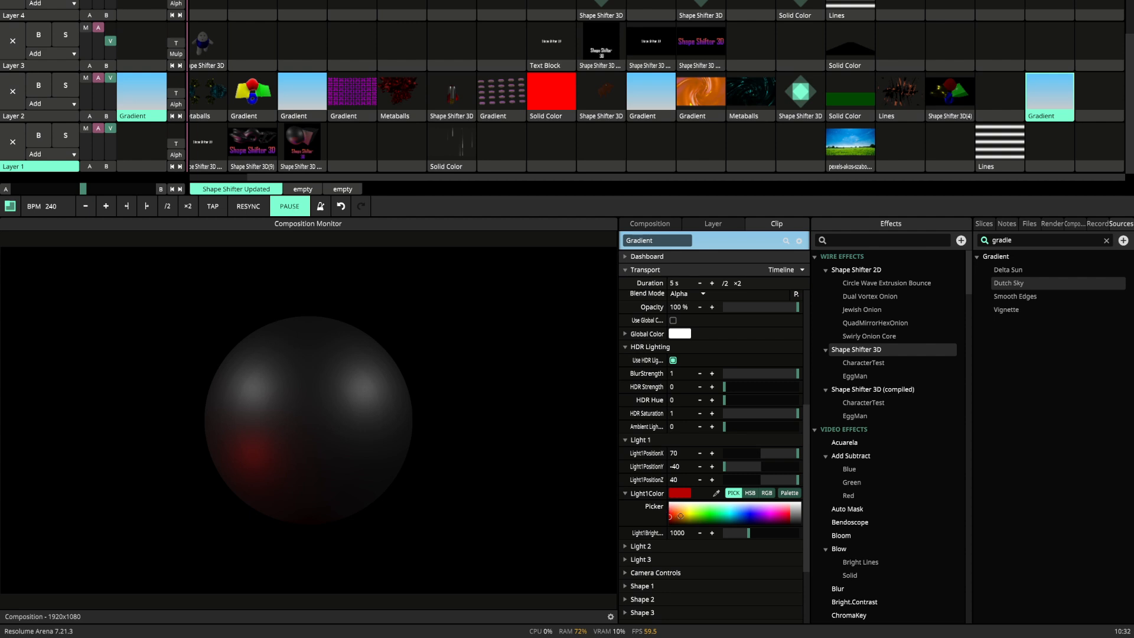
drag(680, 515, 852, 539)
mouse_move(745, 515)
mouse_down()
mouse_move(796, 513)
mouse_move(674, 514)
mouse_up()
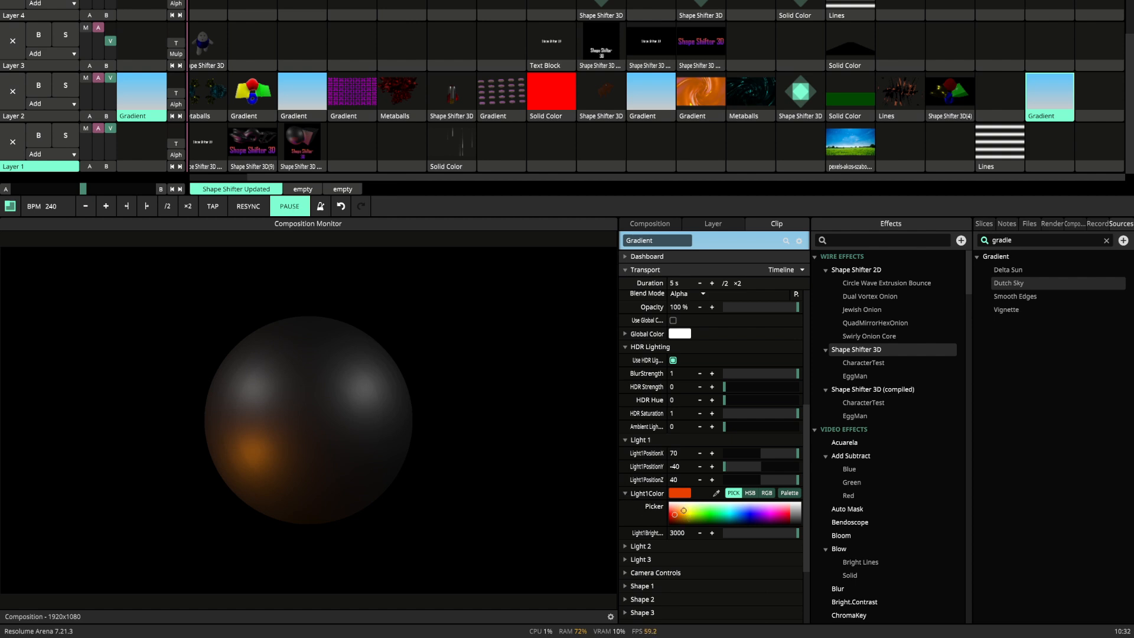
click(671, 503)
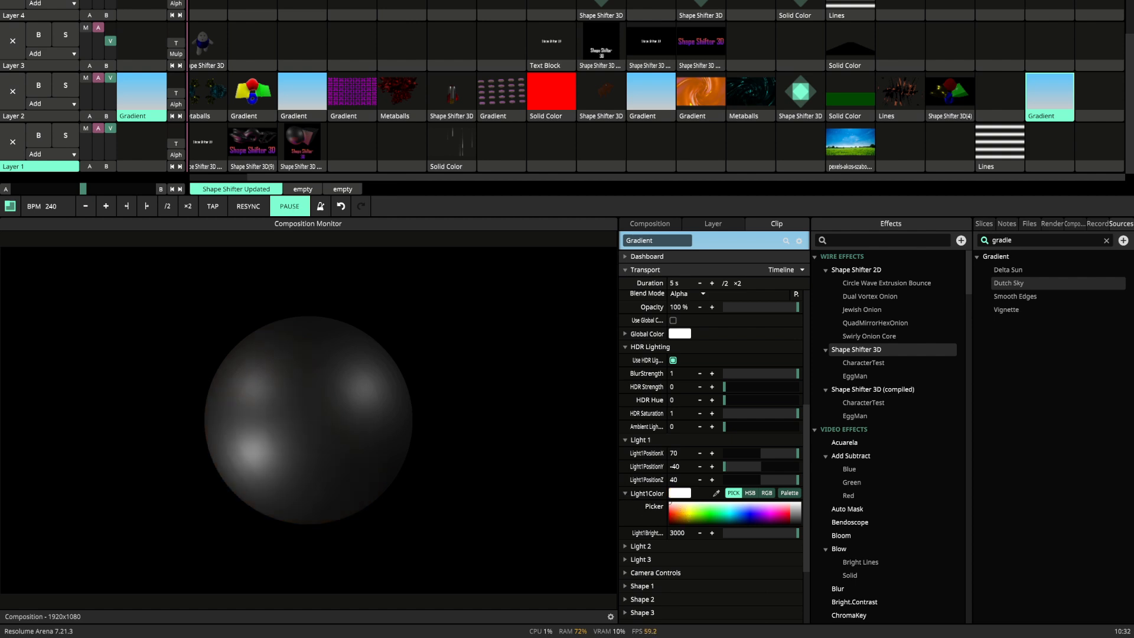
click(626, 493)
Set the first camera rotation to about 28, try out the second rotation and the distance, and reset those two to 90 and 2.
scroll(629, 521, down, 3)
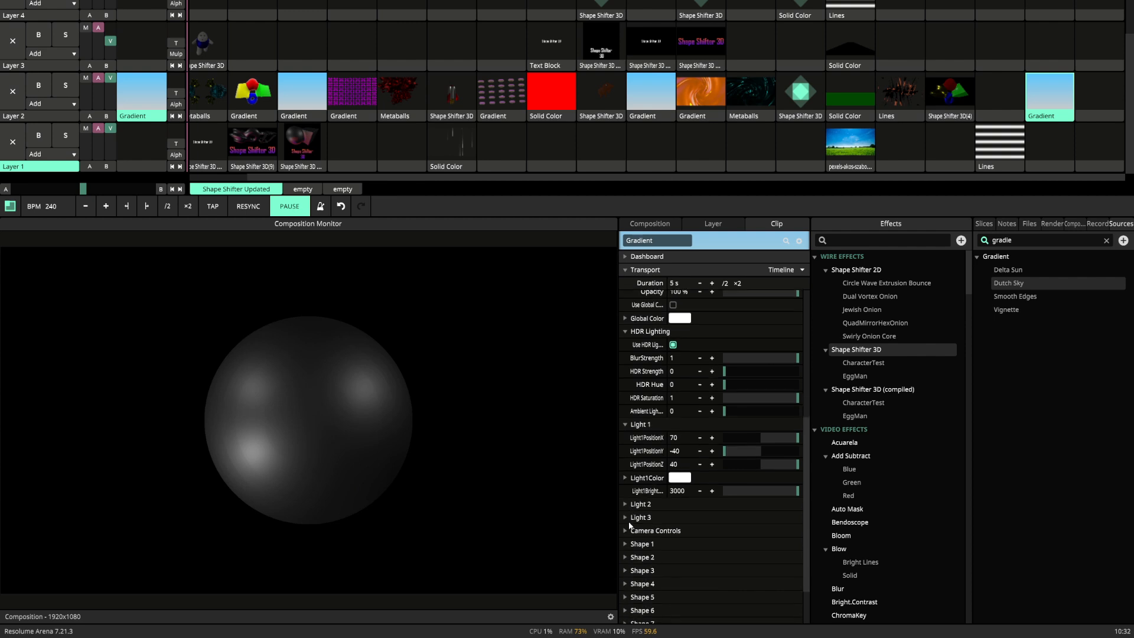
click(627, 475)
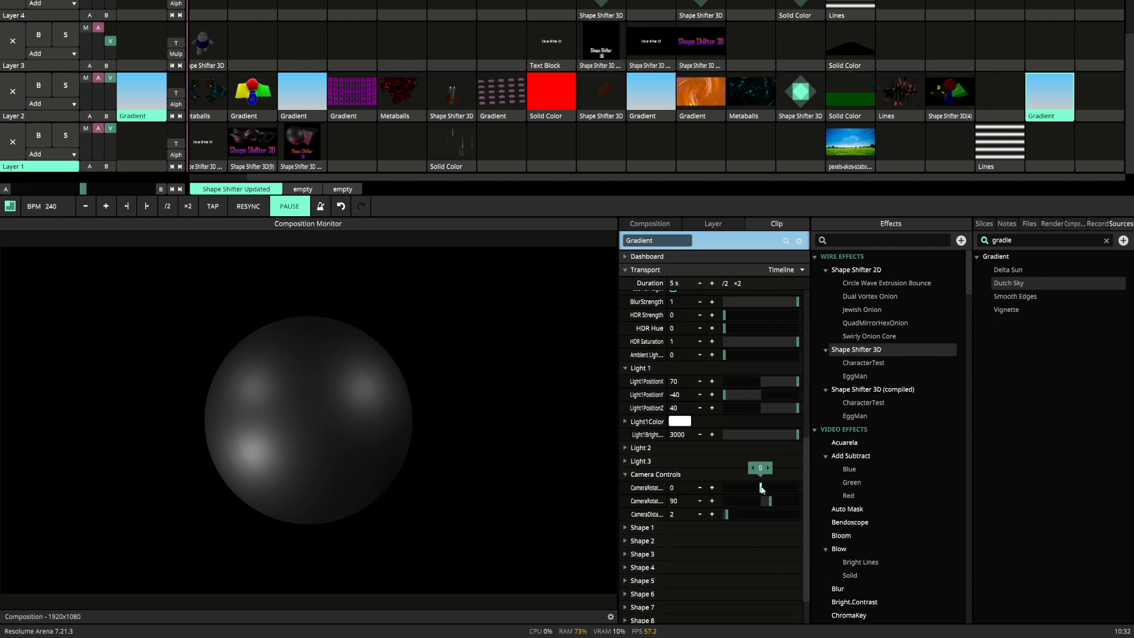
mouse_move(762, 488)
mouse_down()
mouse_move(803, 494)
mouse_move(728, 488)
mouse_move(773, 488)
mouse_move(769, 500)
mouse_move(740, 499)
mouse_move(791, 501)
mouse_move(743, 500)
mouse_up()
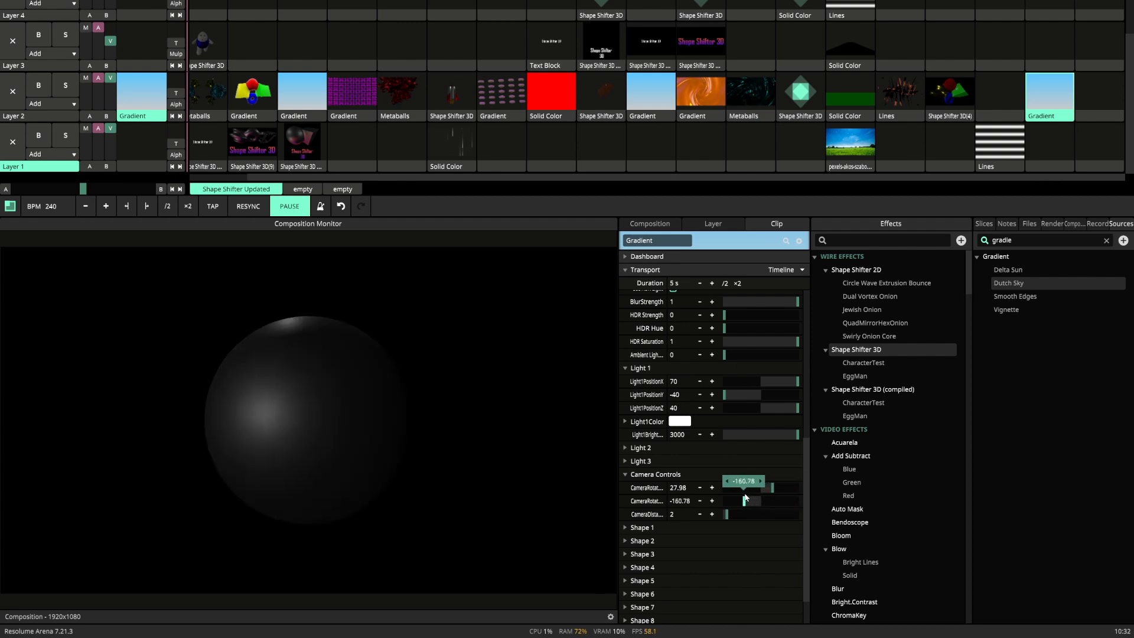
double_click(744, 500)
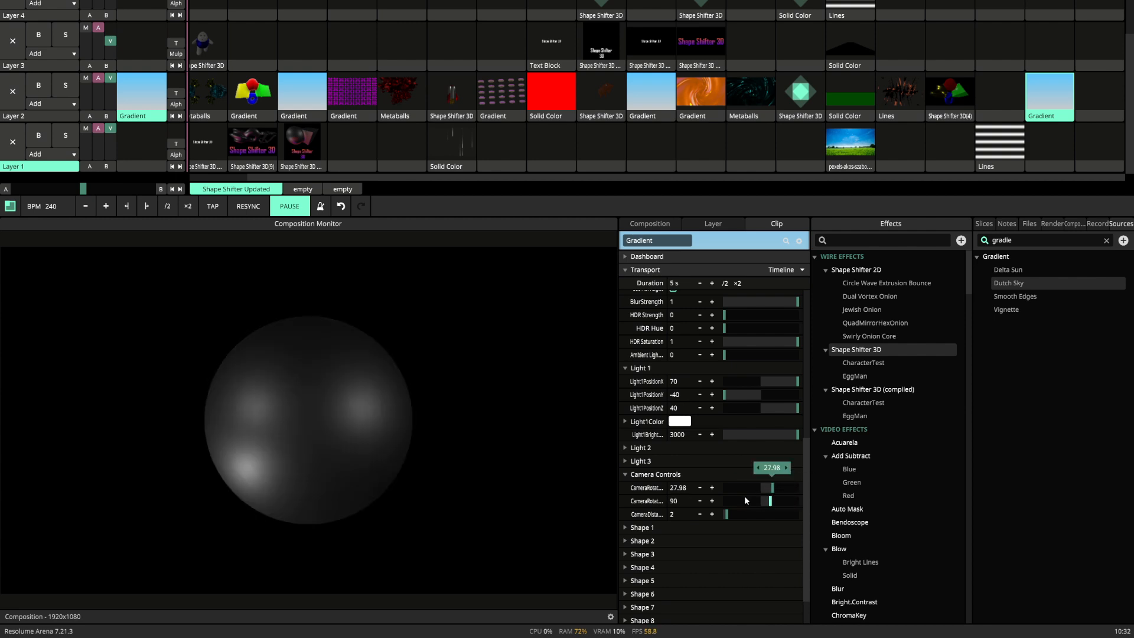
mouse_move(726, 514)
mouse_down()
mouse_move(714, 514)
mouse_move(742, 517)
mouse_move(718, 514)
mouse_up()
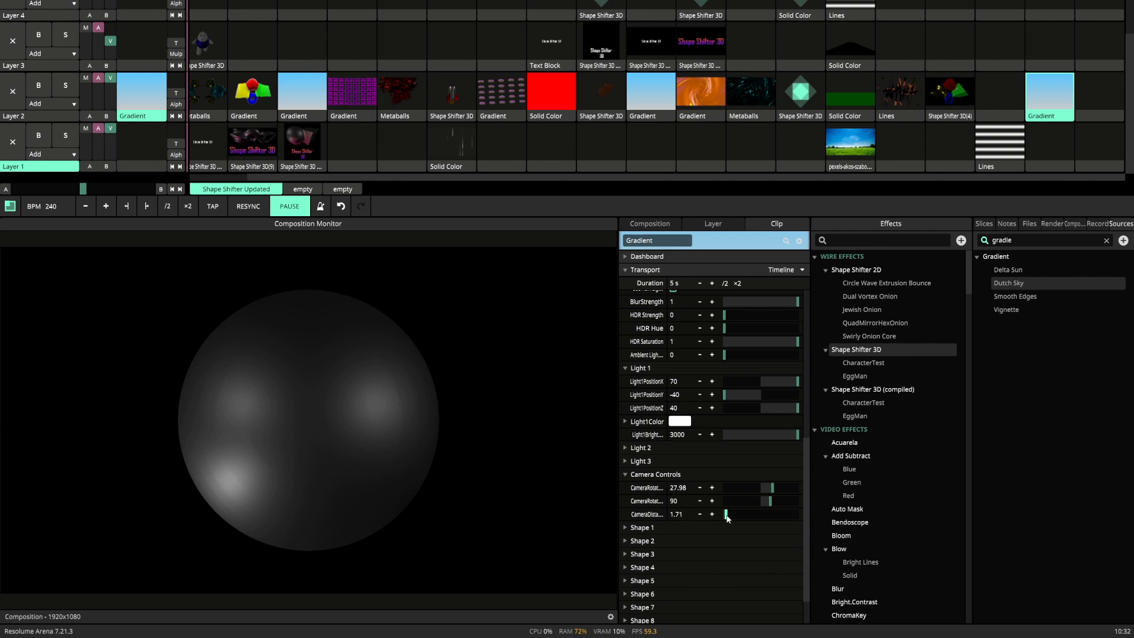
right_click(725, 515)
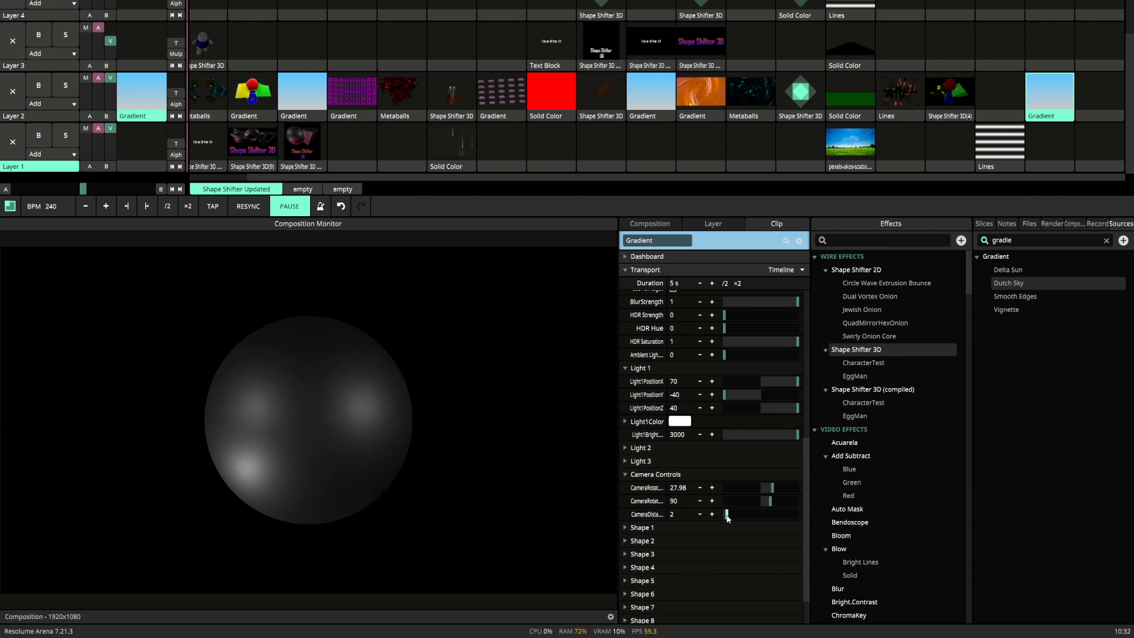
Expand the Shape 1 parameters and set the camera distance to 12.
click(626, 527)
scroll(626, 526, down, 3)
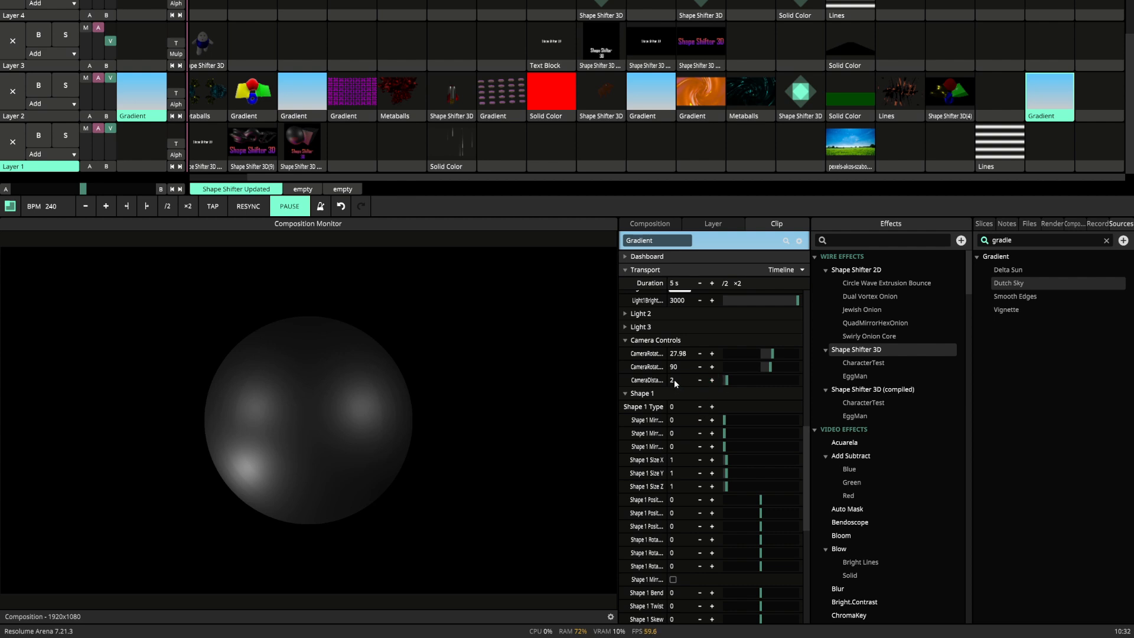
text(12)
key(Return)
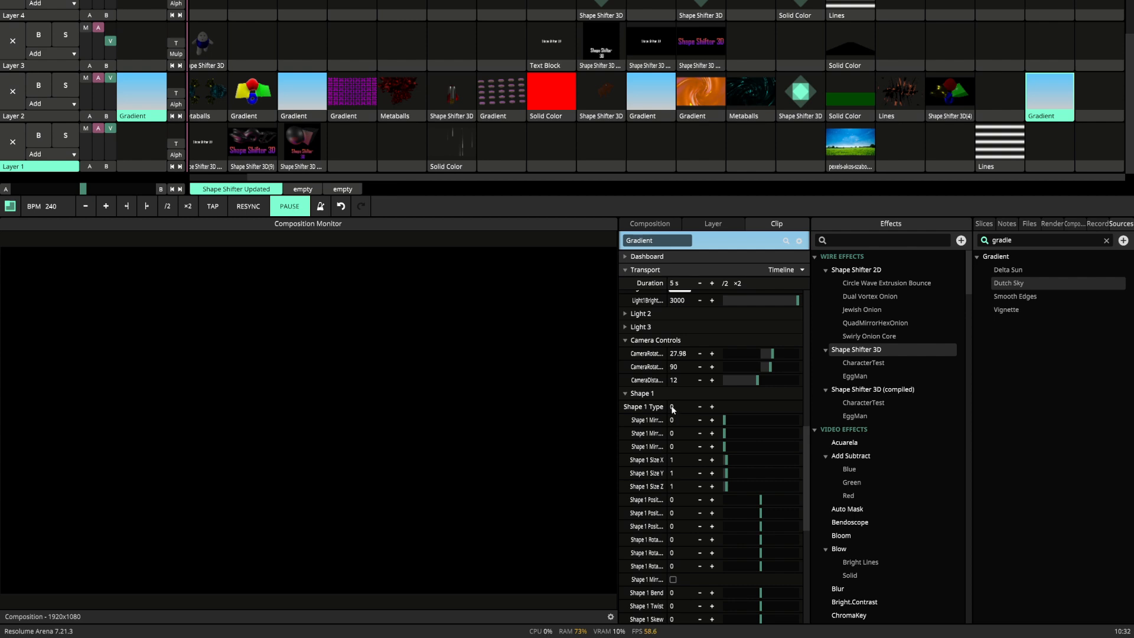
Set Shape 1's X, Y and Z sizes to 4 each.
double_click(673, 462)
text(2)
key(Return)
double_click(672, 464)
text(4)
key(Return)
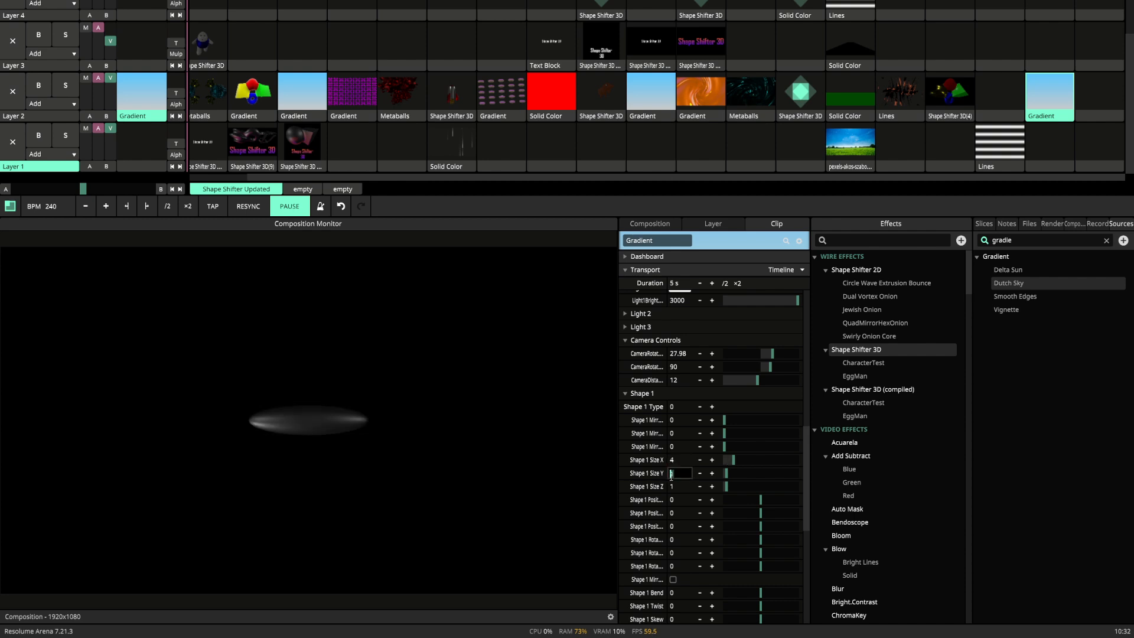
text(4)
key(Return)
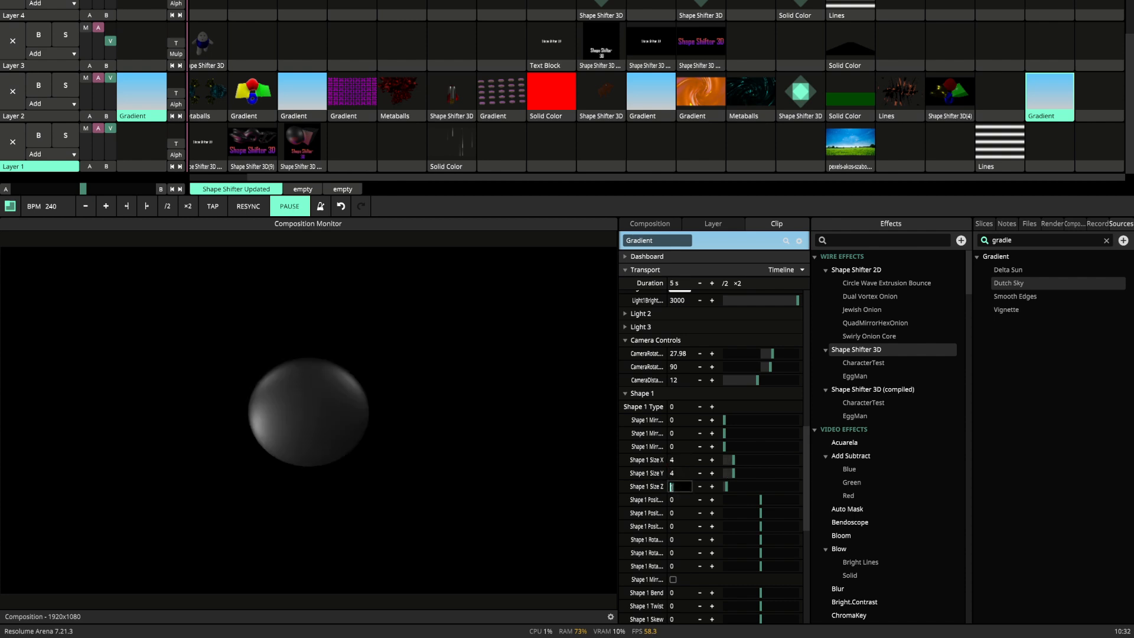
text(4)
key(Return)
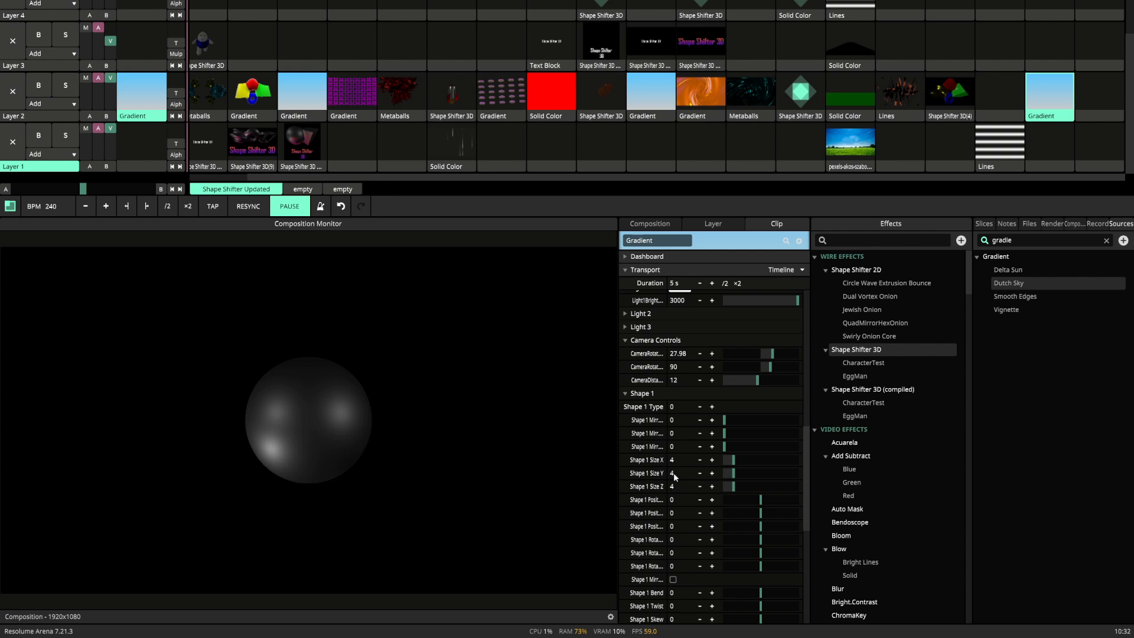
Cycle Shape 1's type from 0 up to 8 and back to 0 to preview the available primitives.
click(713, 407)
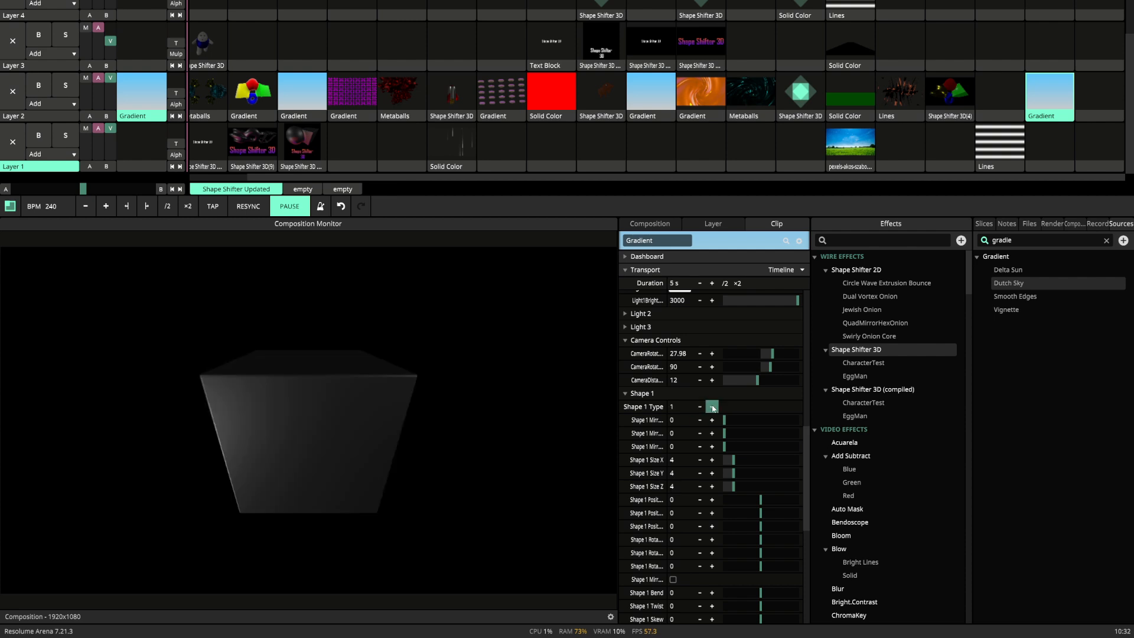
click(713, 407)
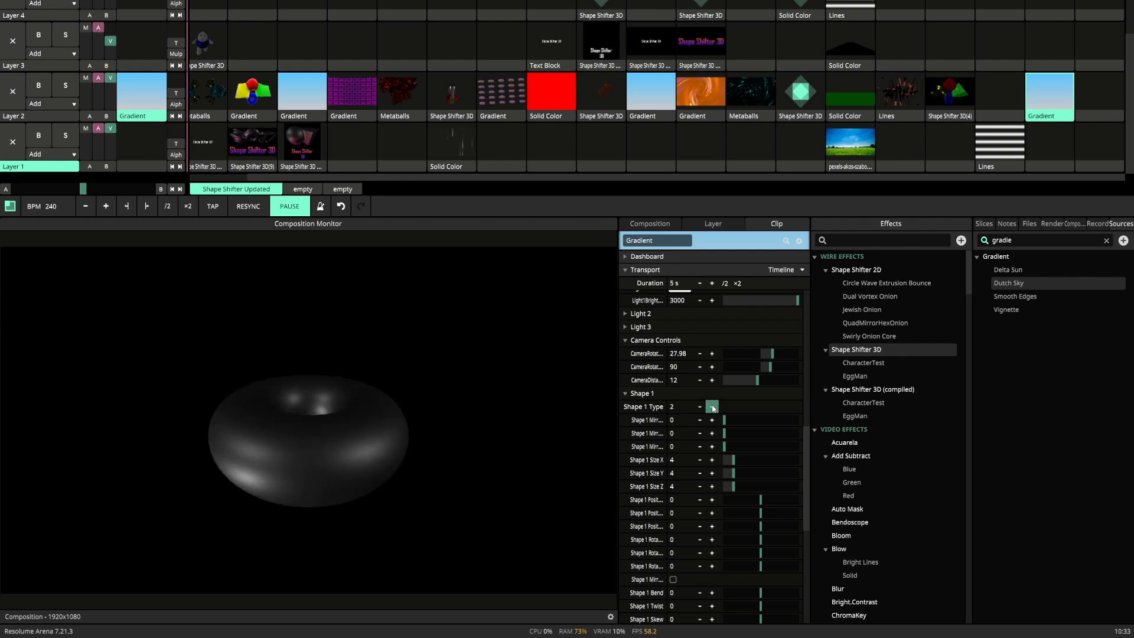
click(712, 407)
click(713, 407)
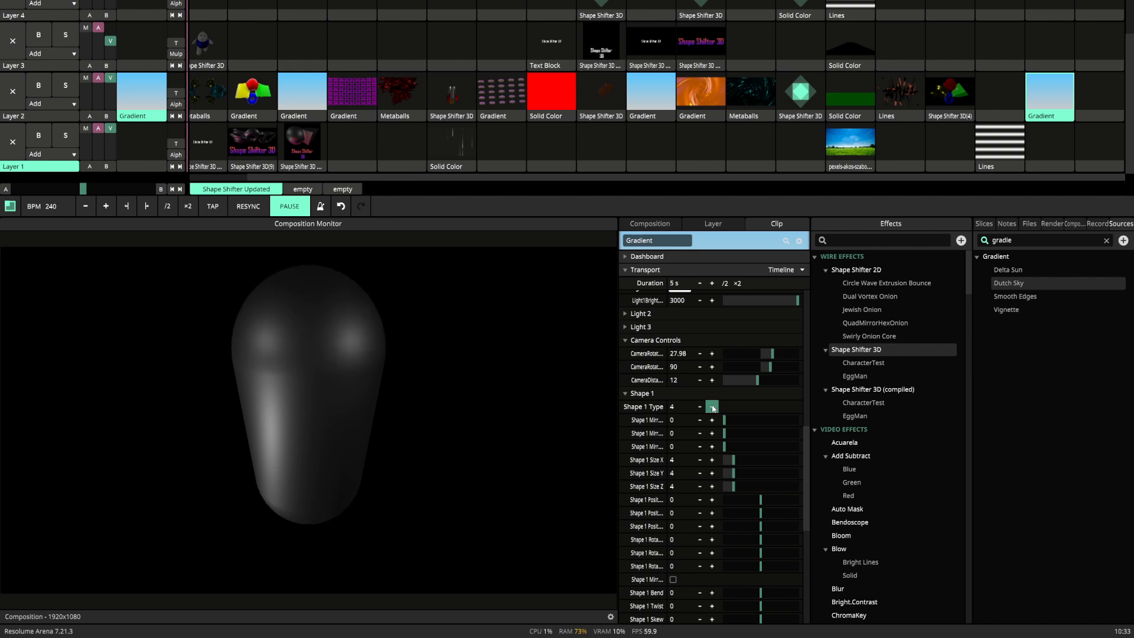
click(713, 408)
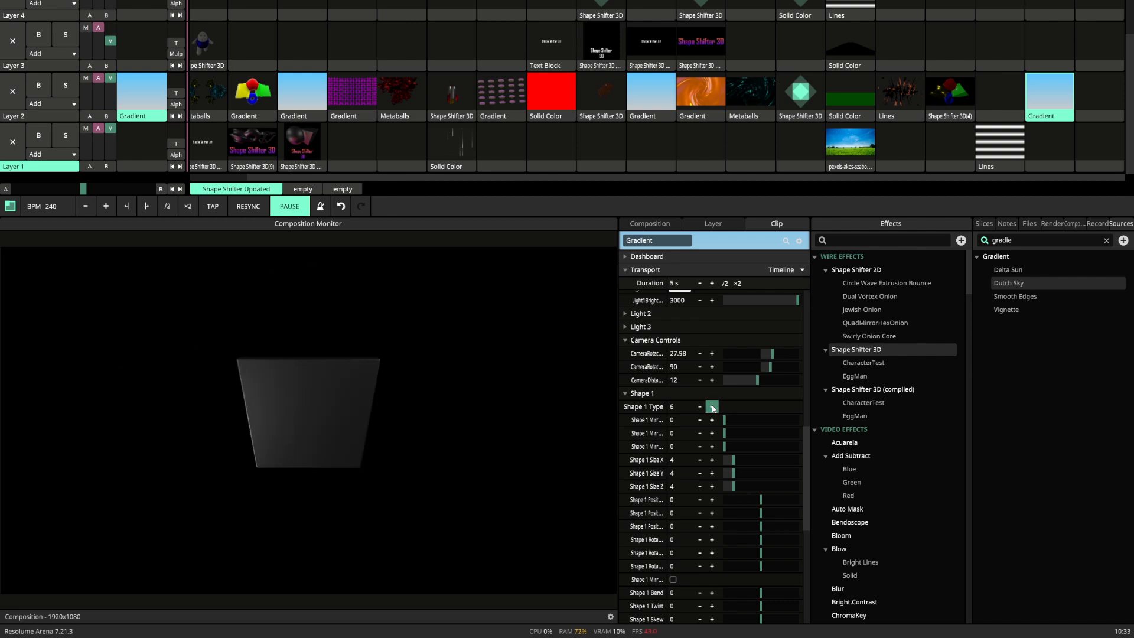
click(713, 407)
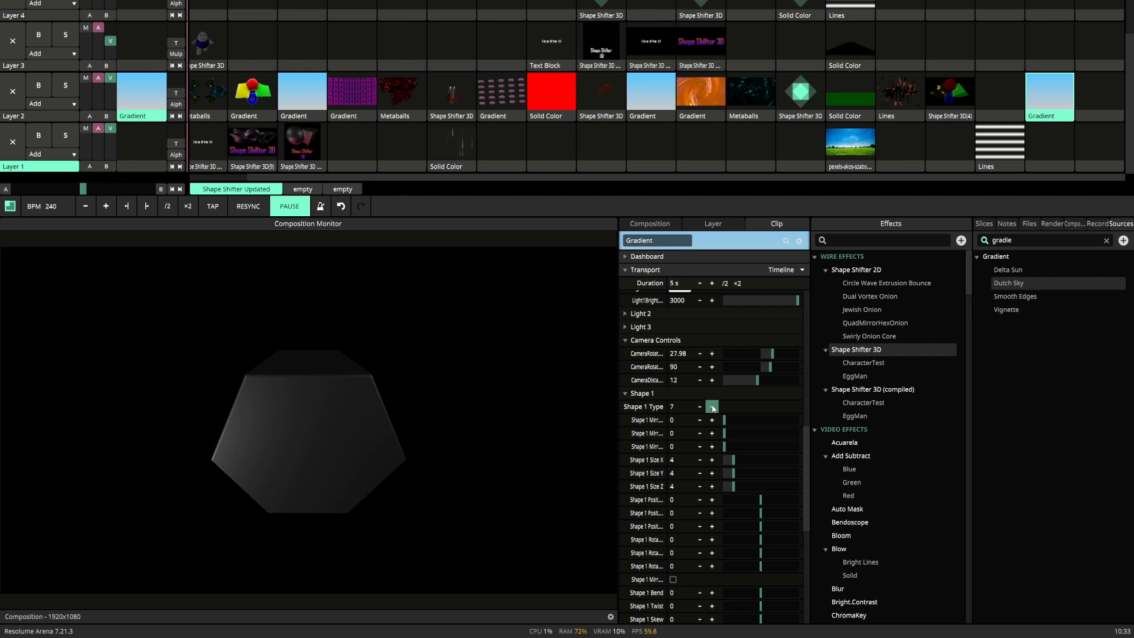
click(713, 408)
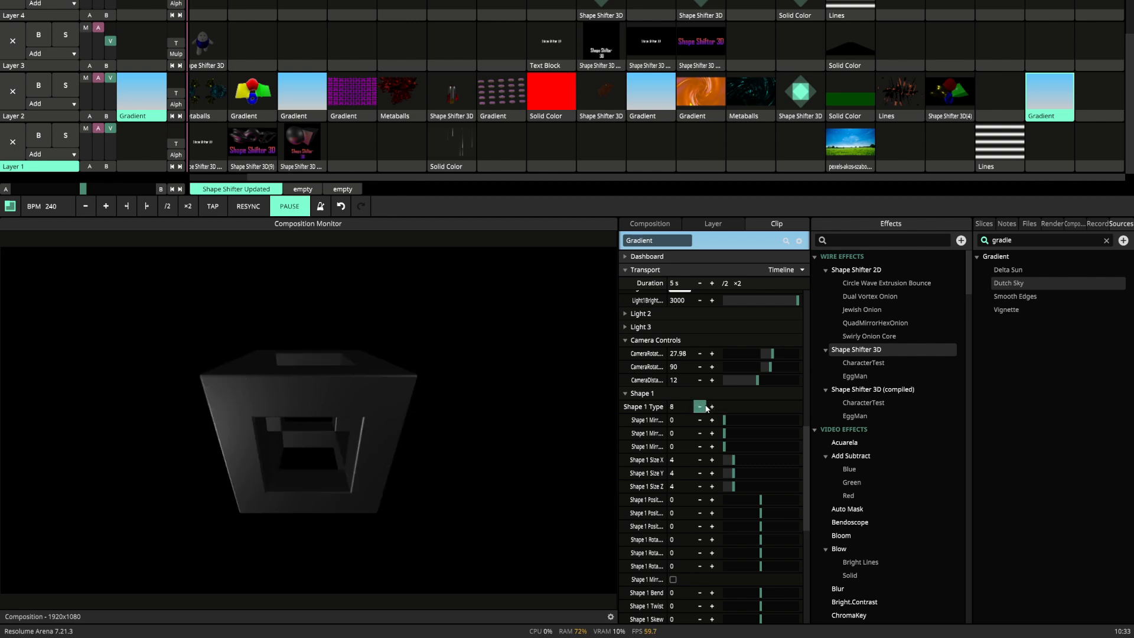
click(700, 406)
click(700, 407)
click(699, 407)
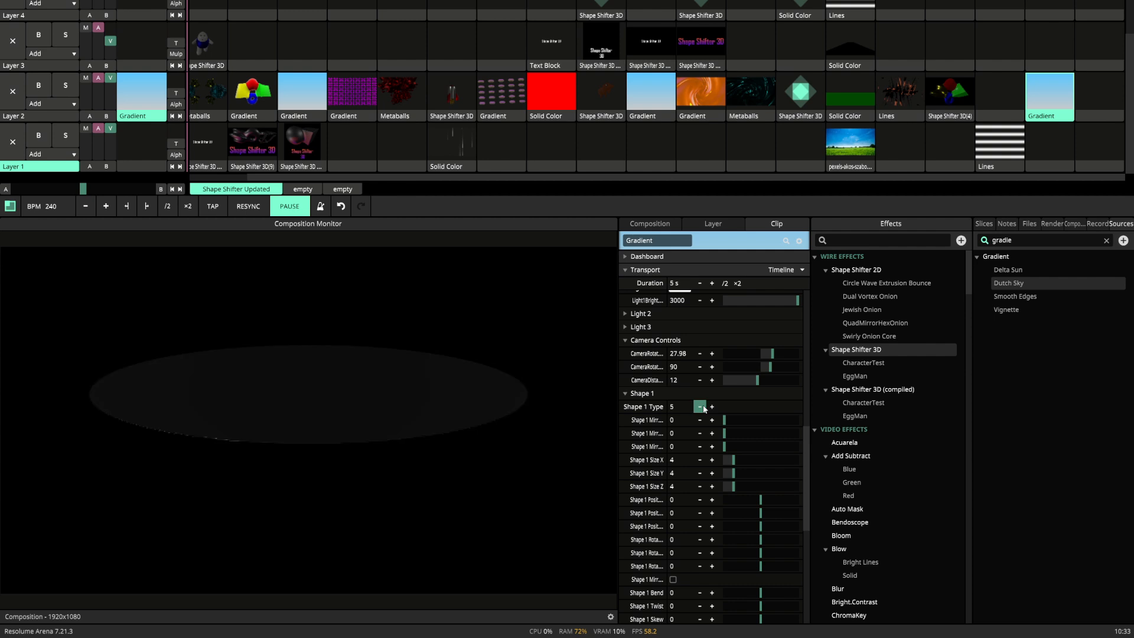
click(699, 407)
click(699, 407)
click(700, 407)
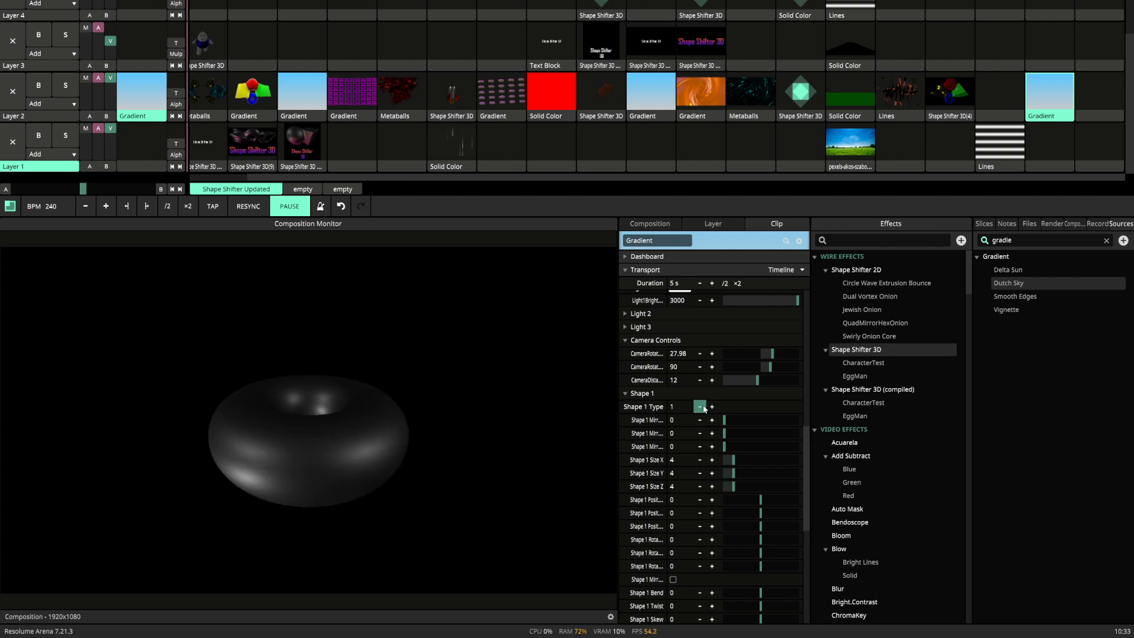
click(699, 406)
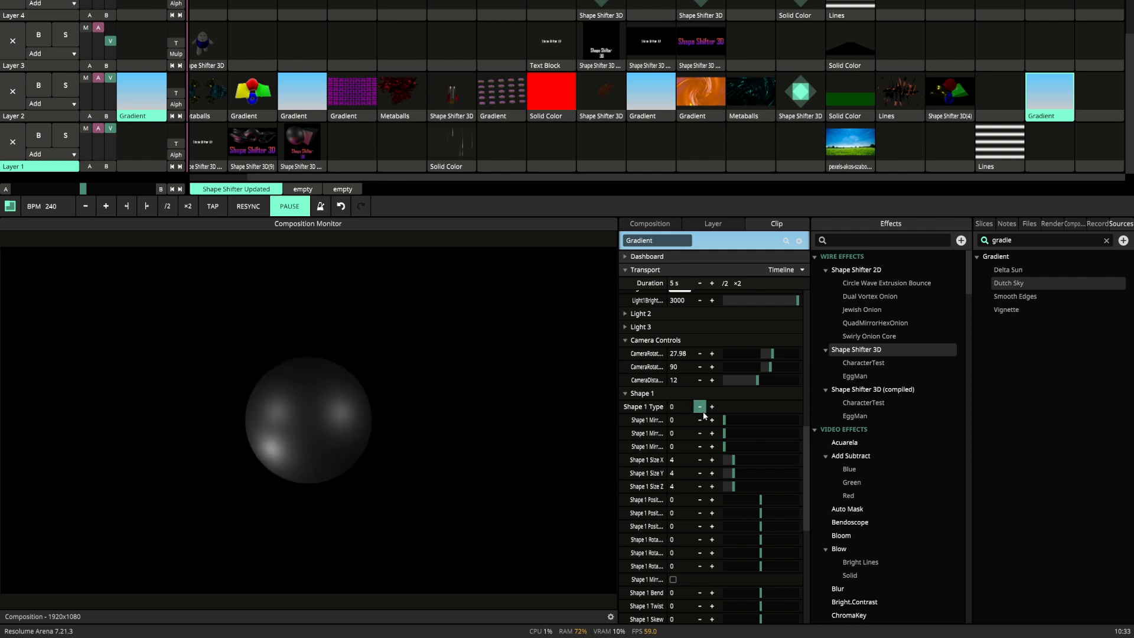
Raise Shape 1's first mirror value to 5.5 to split the sphere sideways into two.
click(712, 420)
click(712, 420)
click(712, 420)
click(712, 420)
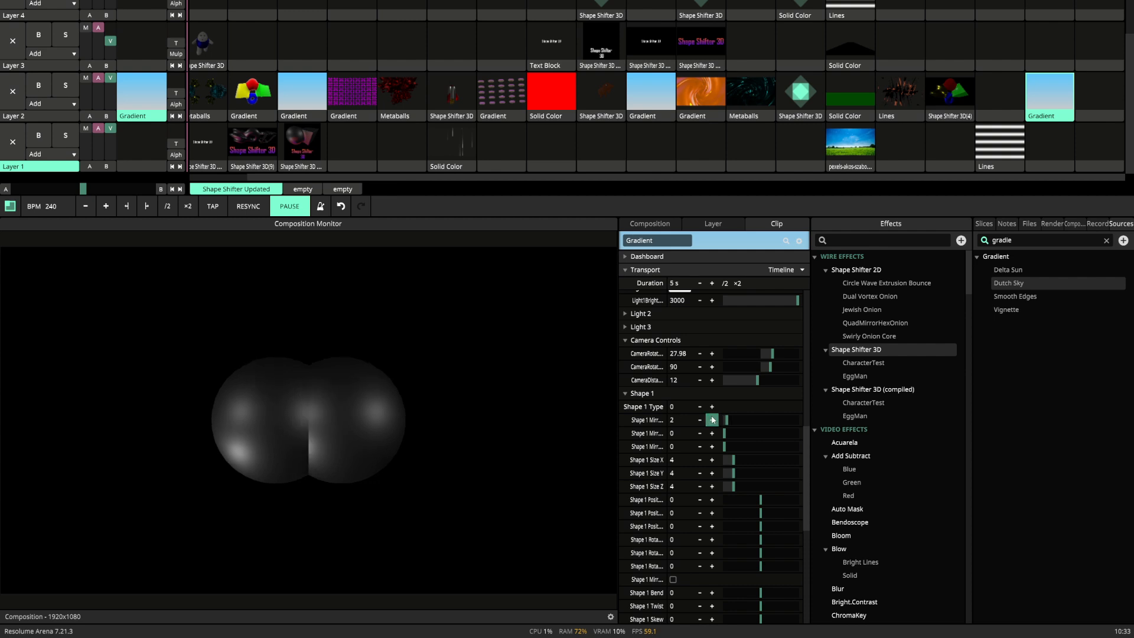
click(712, 420)
click(712, 420)
click(712, 419)
click(712, 420)
click(712, 420)
click(712, 420)
click(712, 420)
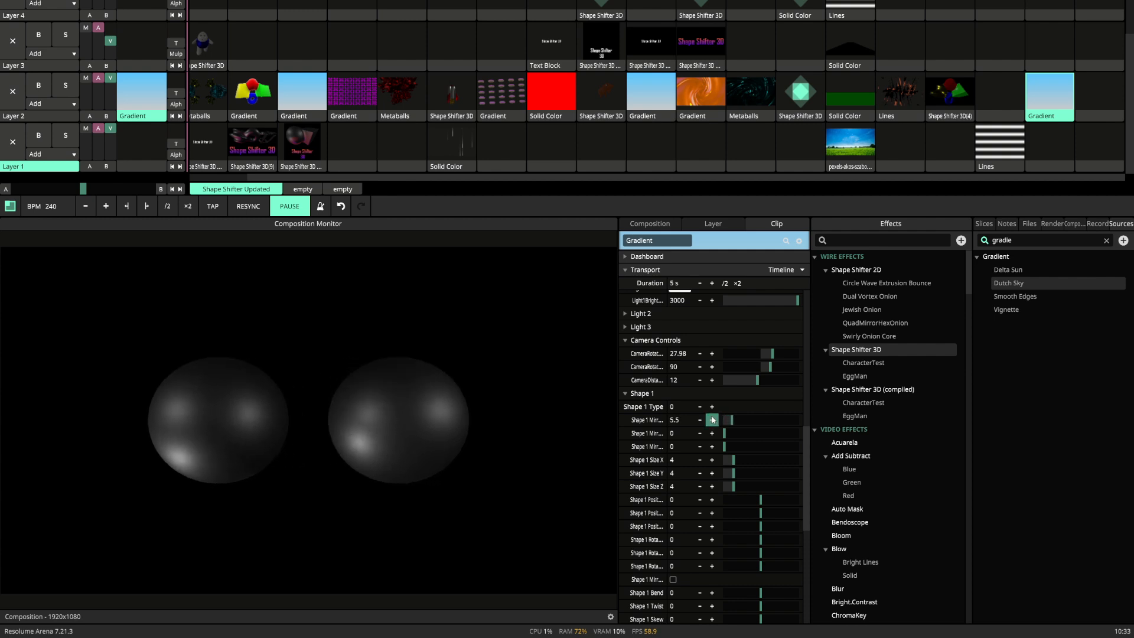
Raise Shape 1's second mirror value to 5 to split the spheres along another axis.
click(712, 434)
click(712, 434)
click(712, 434)
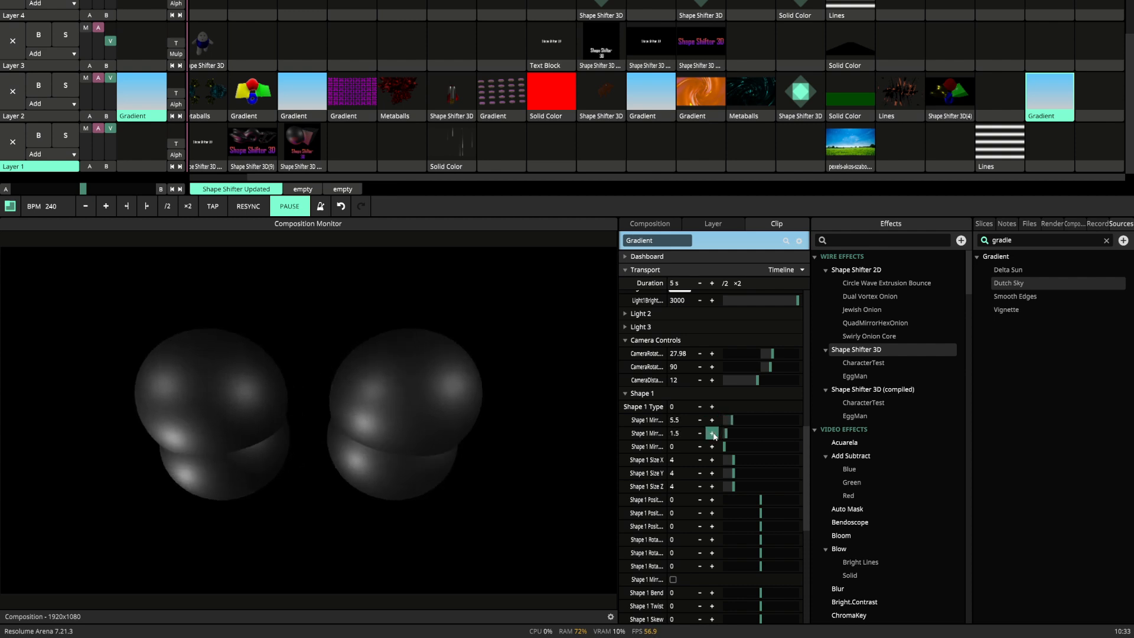
click(712, 433)
click(713, 433)
click(712, 434)
click(712, 433)
click(713, 433)
click(712, 433)
click(712, 433)
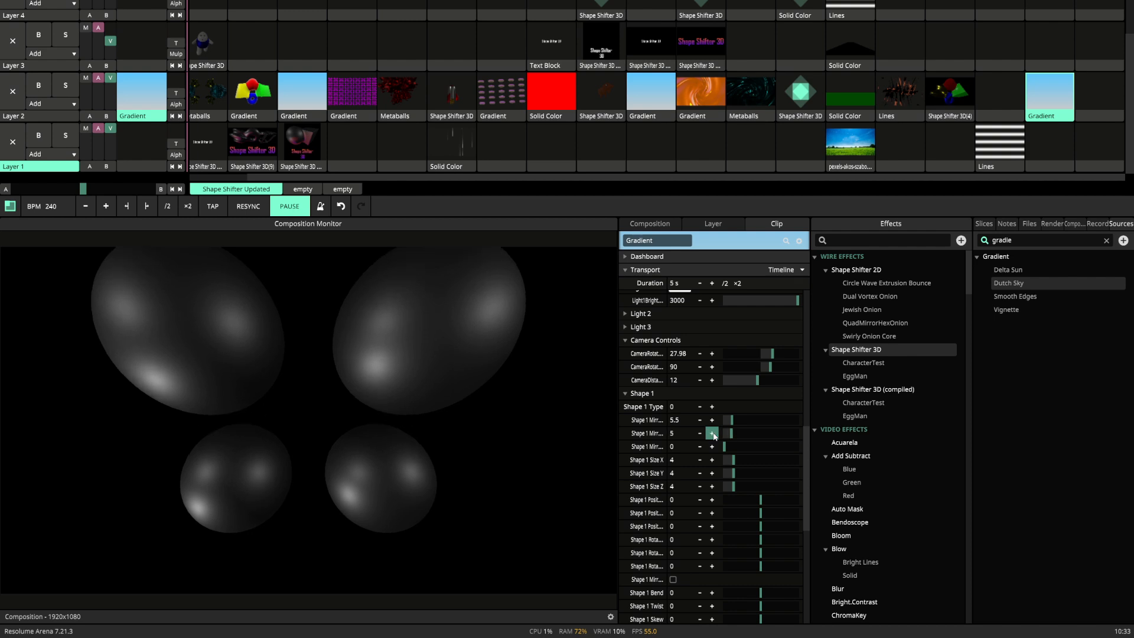
Raise Shape 1's third mirror value to 5 to split the spheres along the remaining axis.
click(713, 446)
click(712, 447)
click(712, 446)
click(712, 447)
click(712, 446)
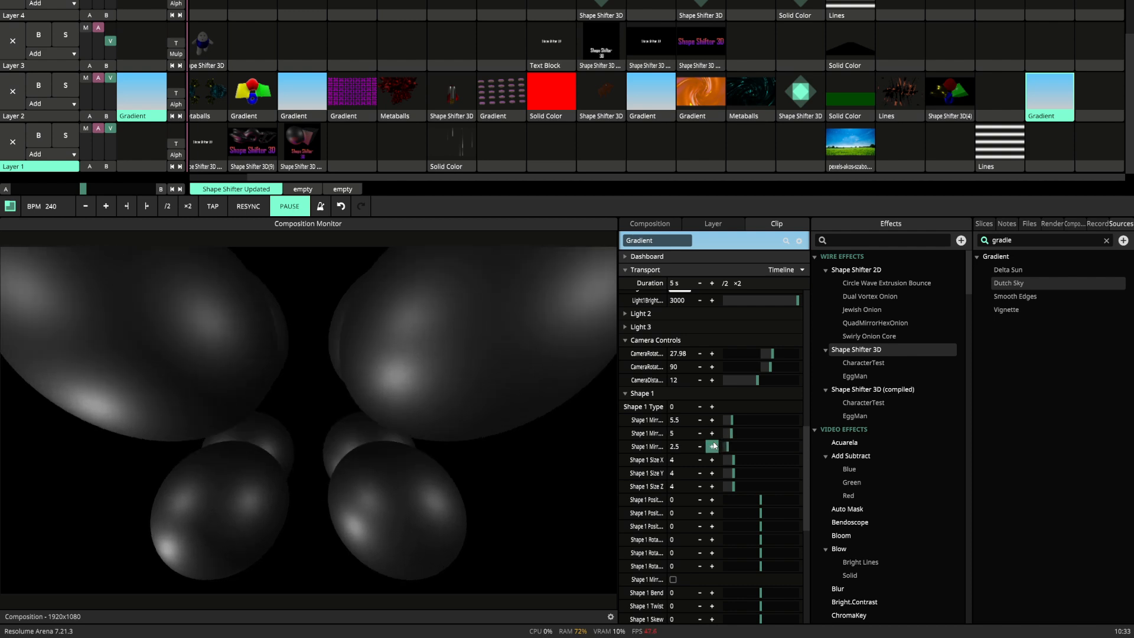
click(712, 447)
click(712, 446)
click(712, 446)
click(712, 447)
click(712, 446)
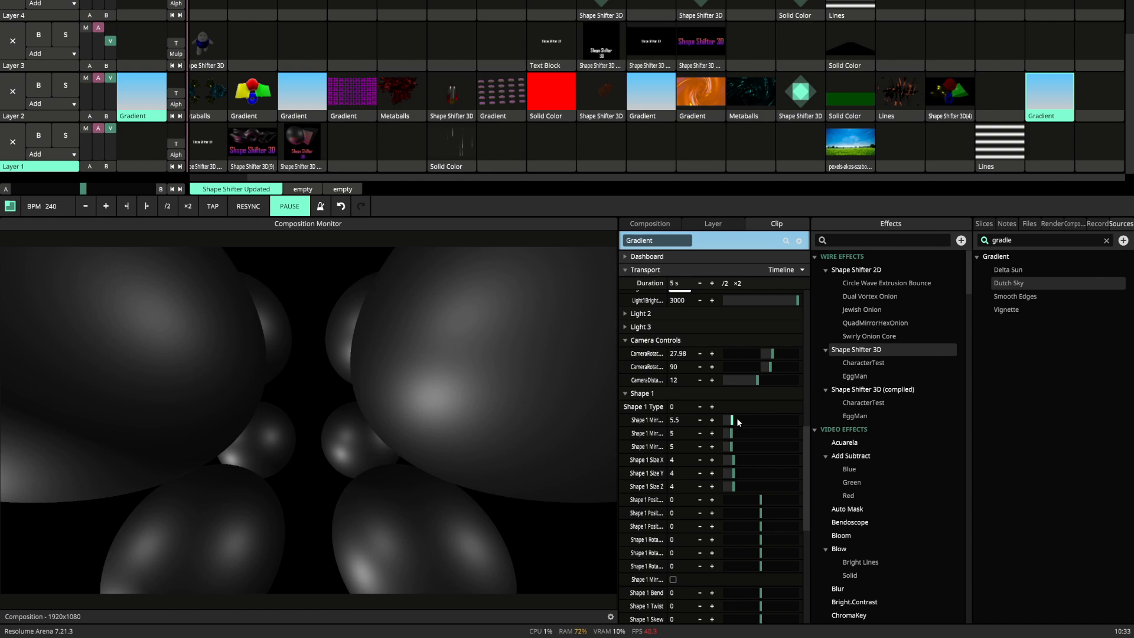
Reset Shape 1's three mirror values to 0, undoing the accidental reset of its X size.
drag(737, 422, 733, 421)
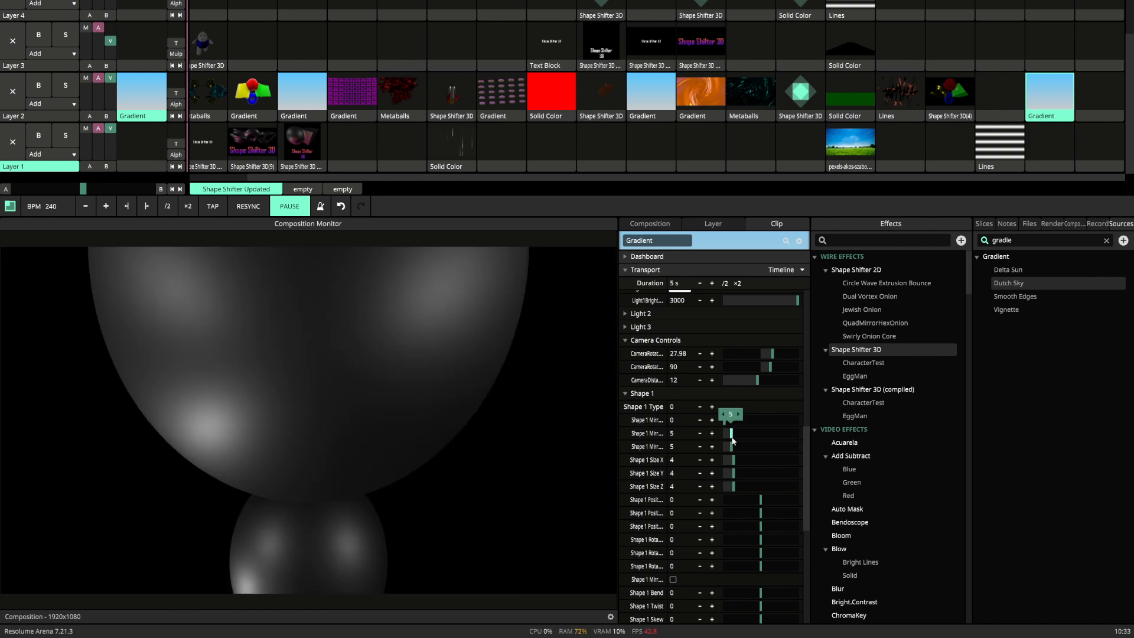
double_click(734, 459)
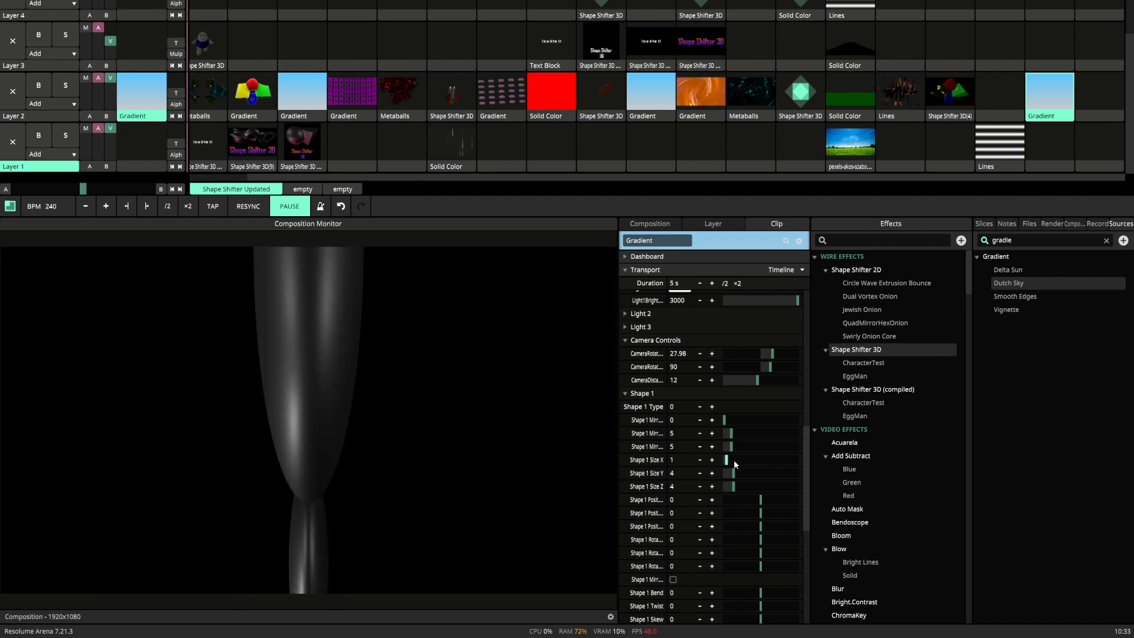
key(ctrl+z)
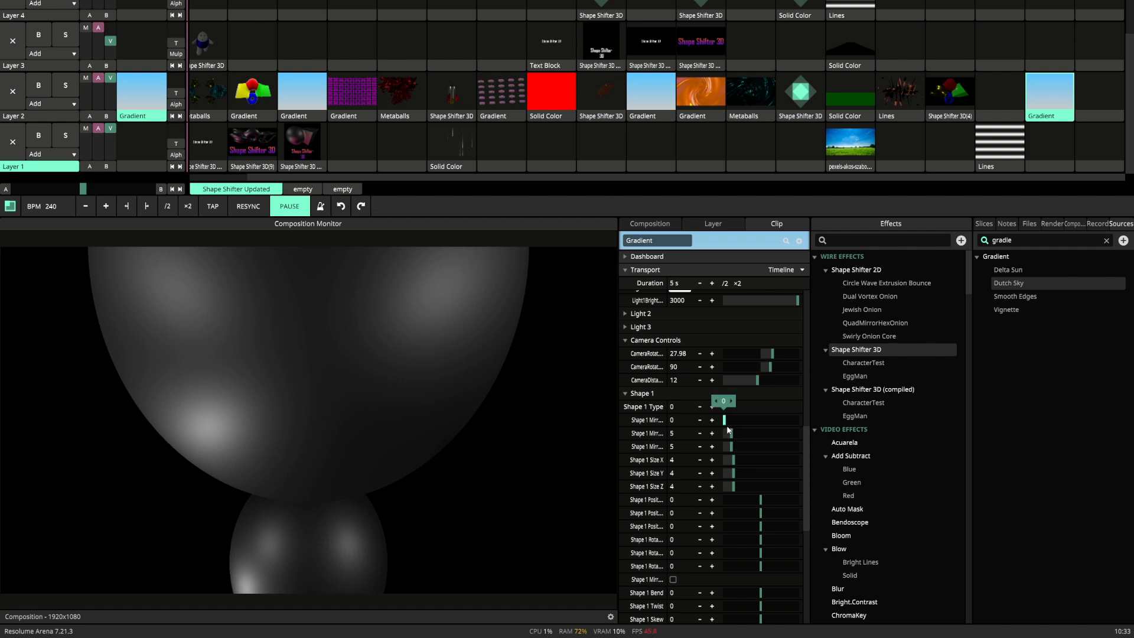
double_click(732, 435)
double_click(732, 447)
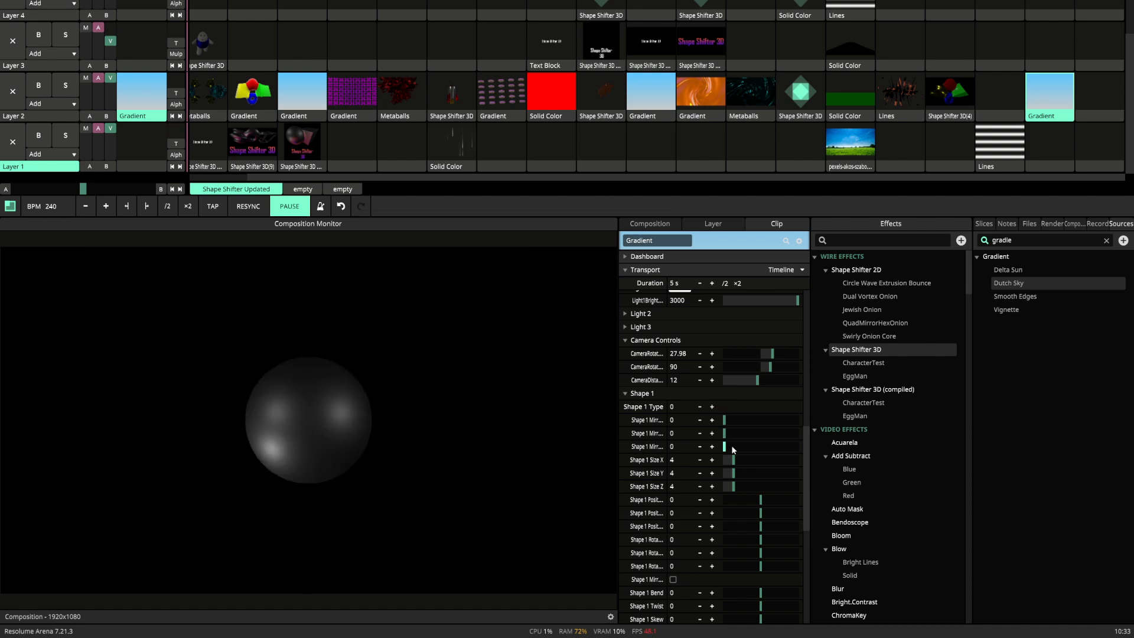
Try out Shape 1's size and position values along the three axes, undoing each set of changes.
drag(737, 458, 780, 502)
key(ctrl+z)
key(ctrl+z)
key(ctrl+z)
drag(757, 501, 764, 527)
key(ctrl+z)
key(ctrl+z)
key(ctrl+z)
Set Shape 1's type to 1 and try its X, Y and Z rotations, restoring them to 0.
drag(765, 540, 768, 540)
double_click(767, 539)
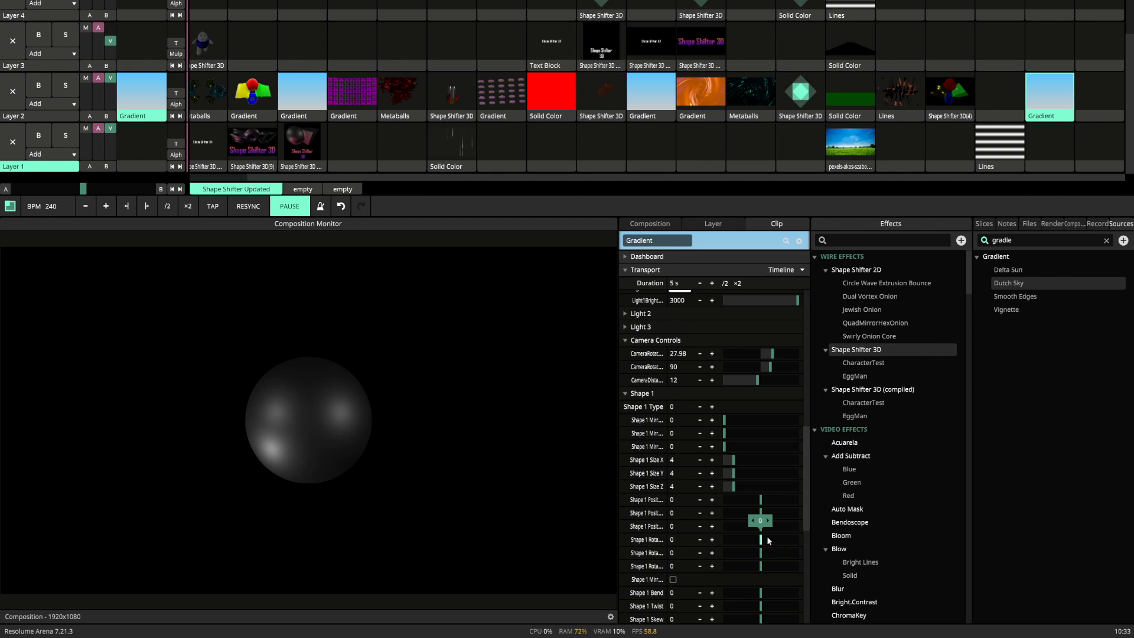
click(712, 407)
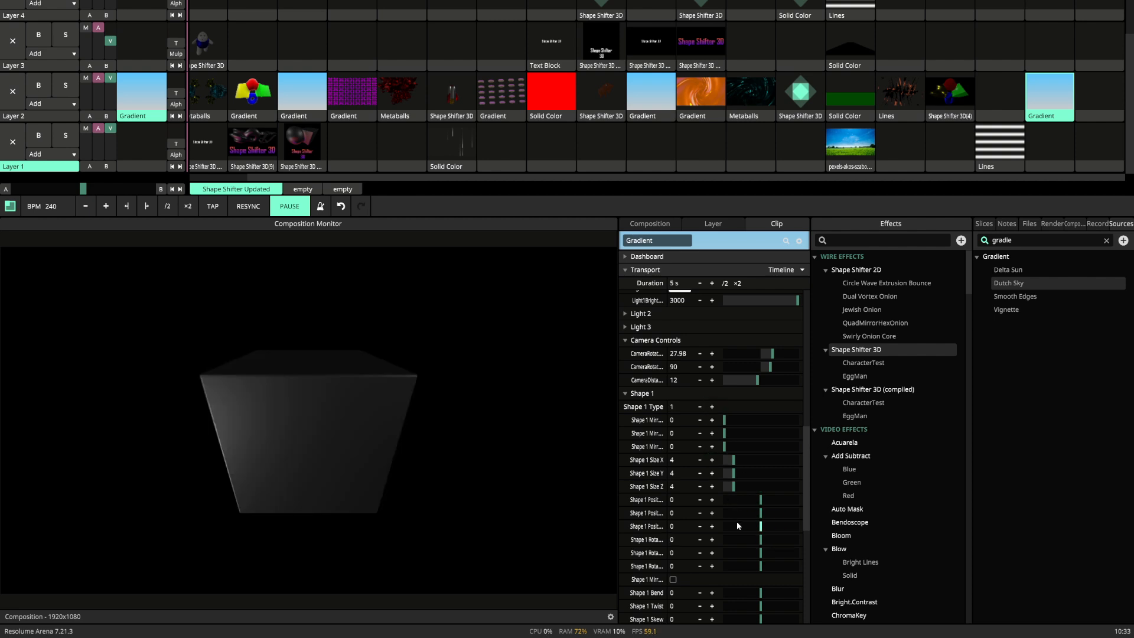
drag(761, 539, 761, 568)
key(ctrl+z)
key(ctrl+z)
key(ctrl+z)
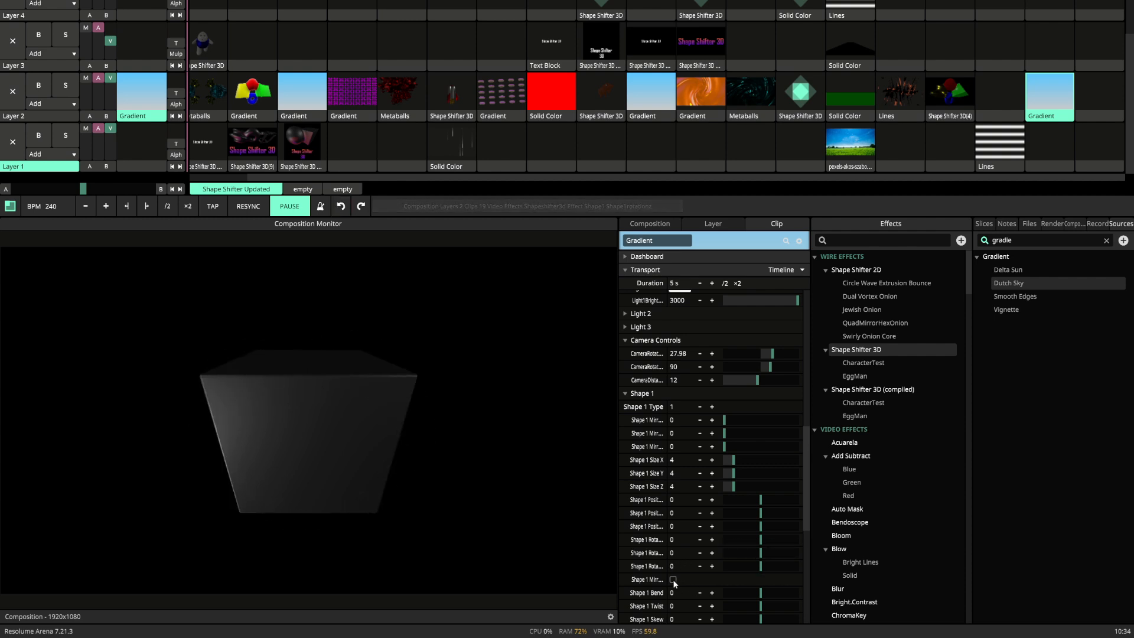
Set Shape 1's three mirror values to 5, 5 and 5.5, and increase the camera distance to 20.35.
click(712, 420)
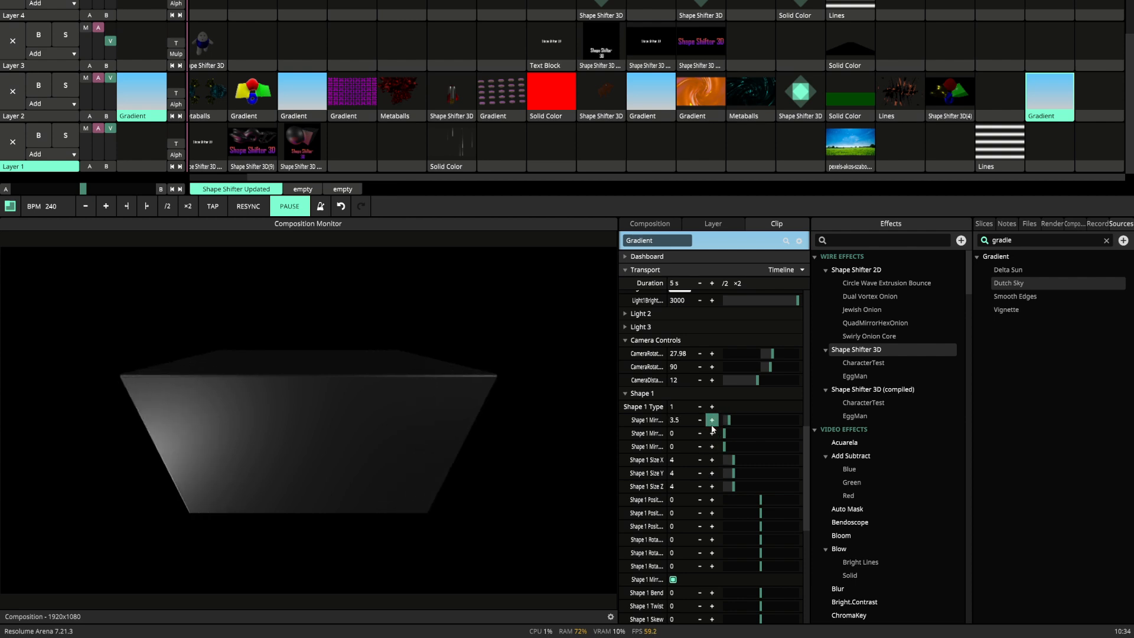
click(712, 421)
click(711, 433)
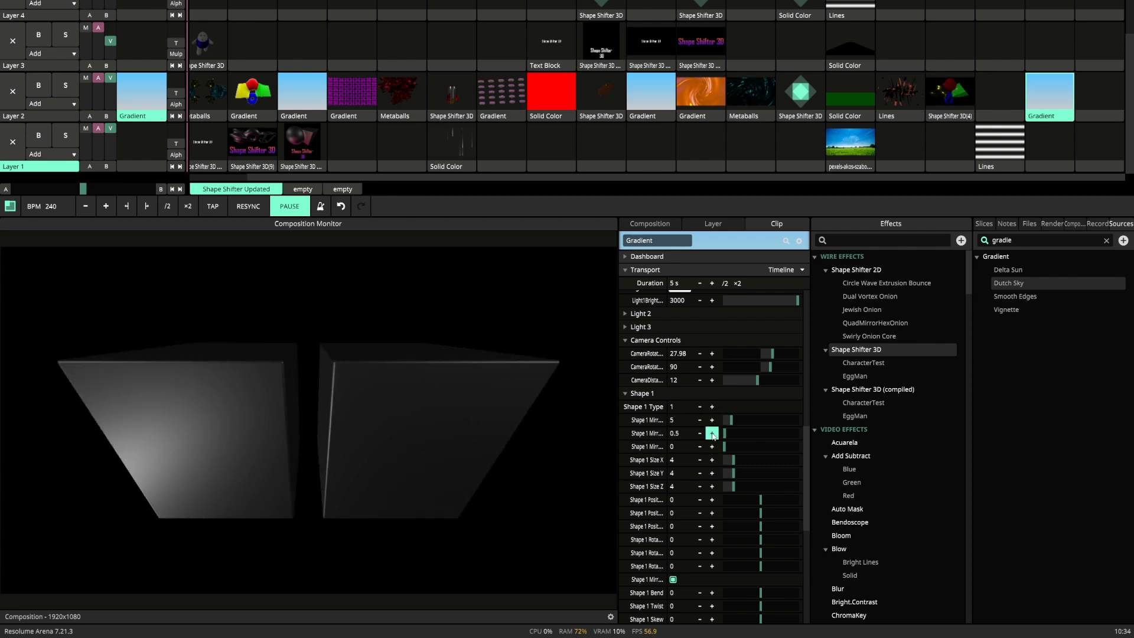
click(711, 434)
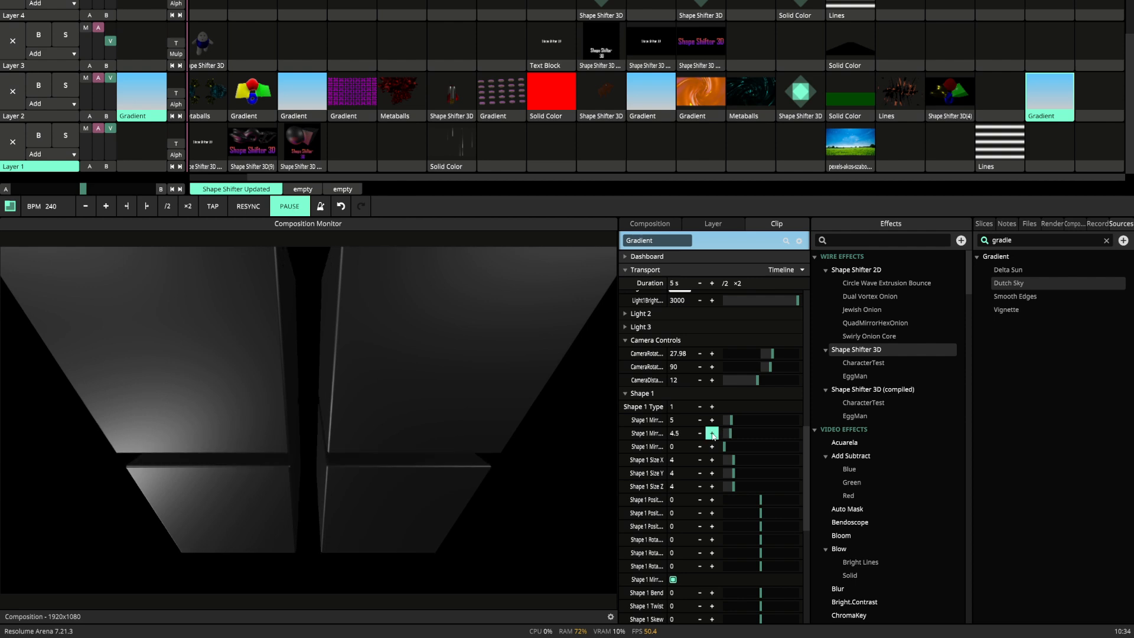
click(712, 446)
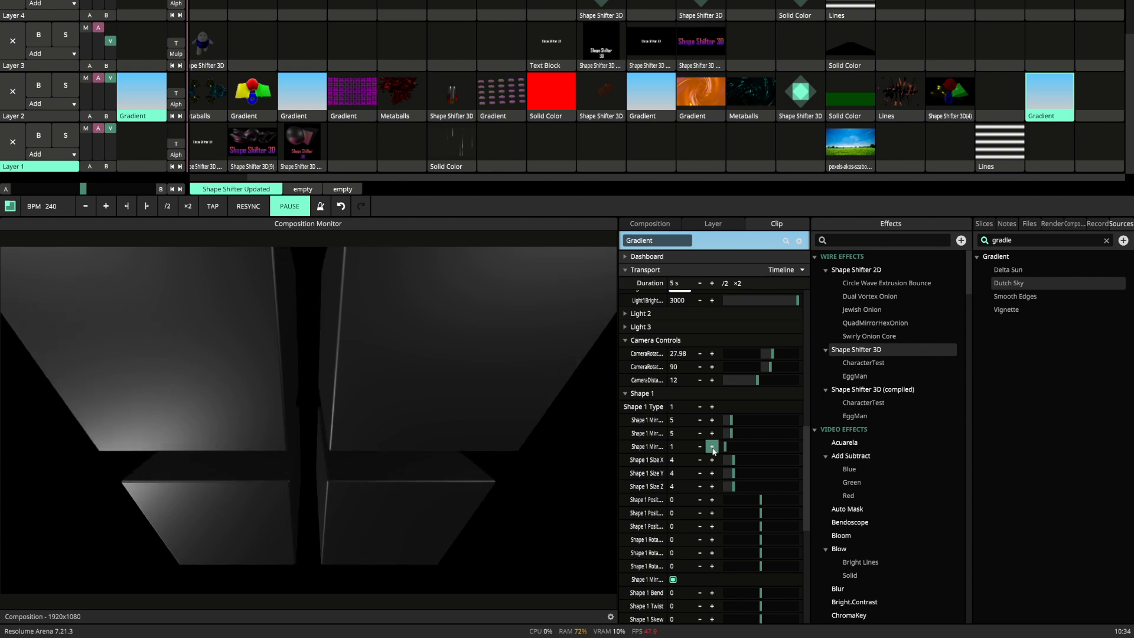
click(712, 446)
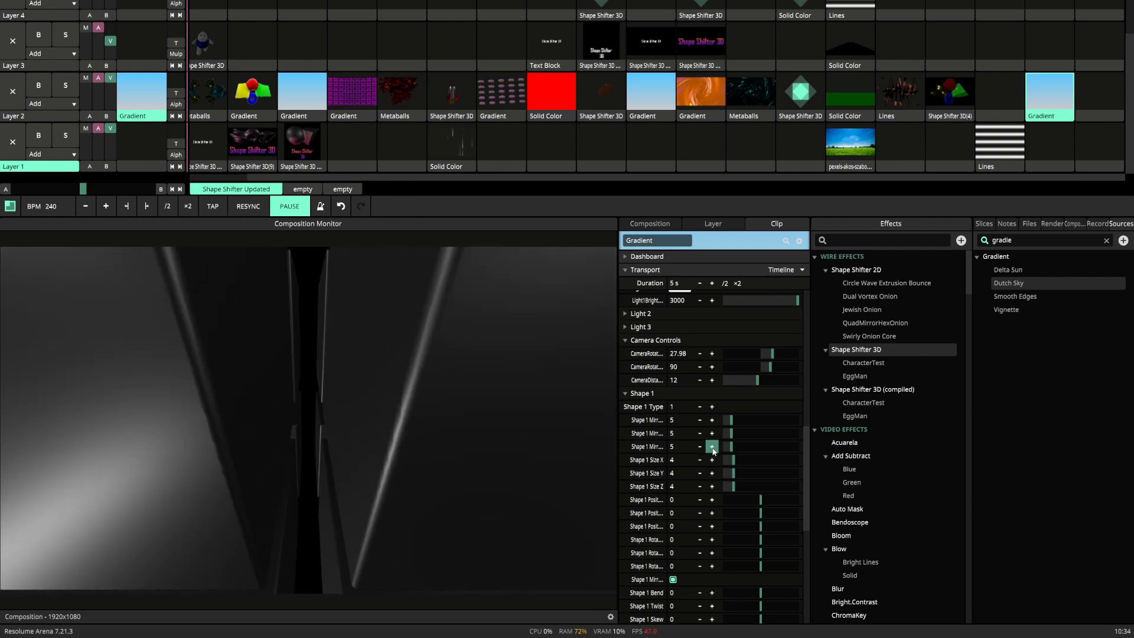
click(711, 446)
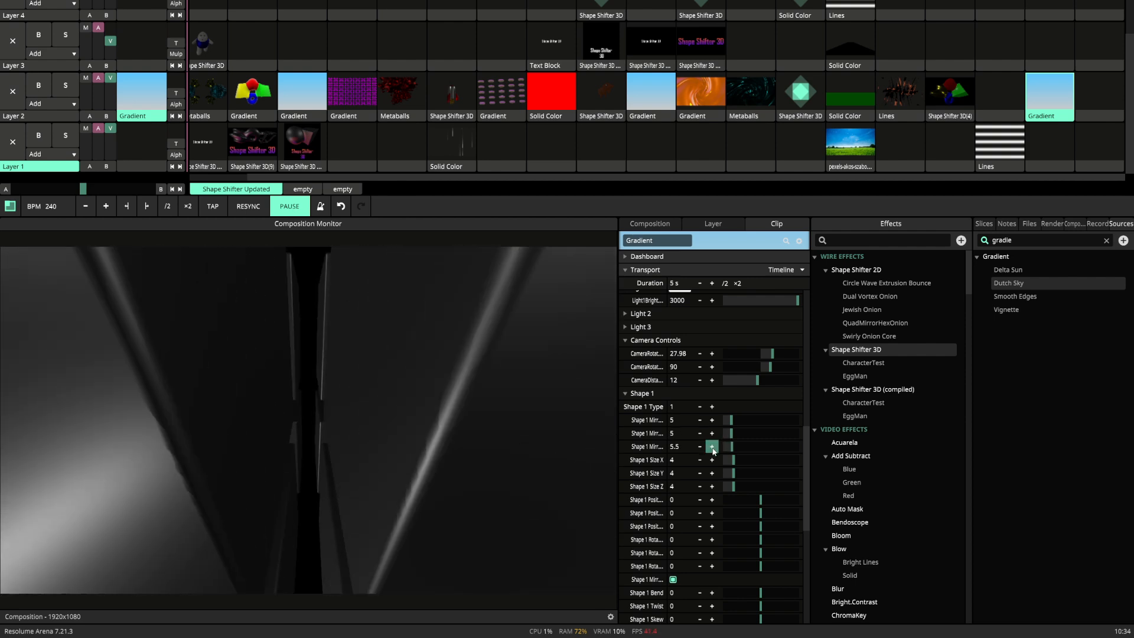
click(713, 382)
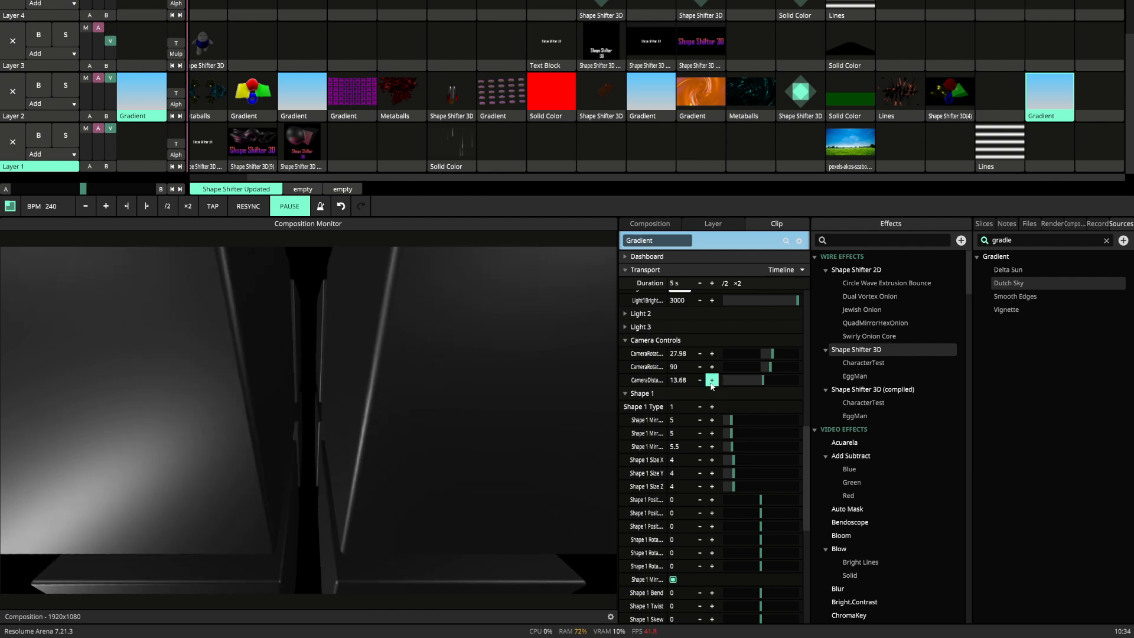
drag(711, 382, 746, 384)
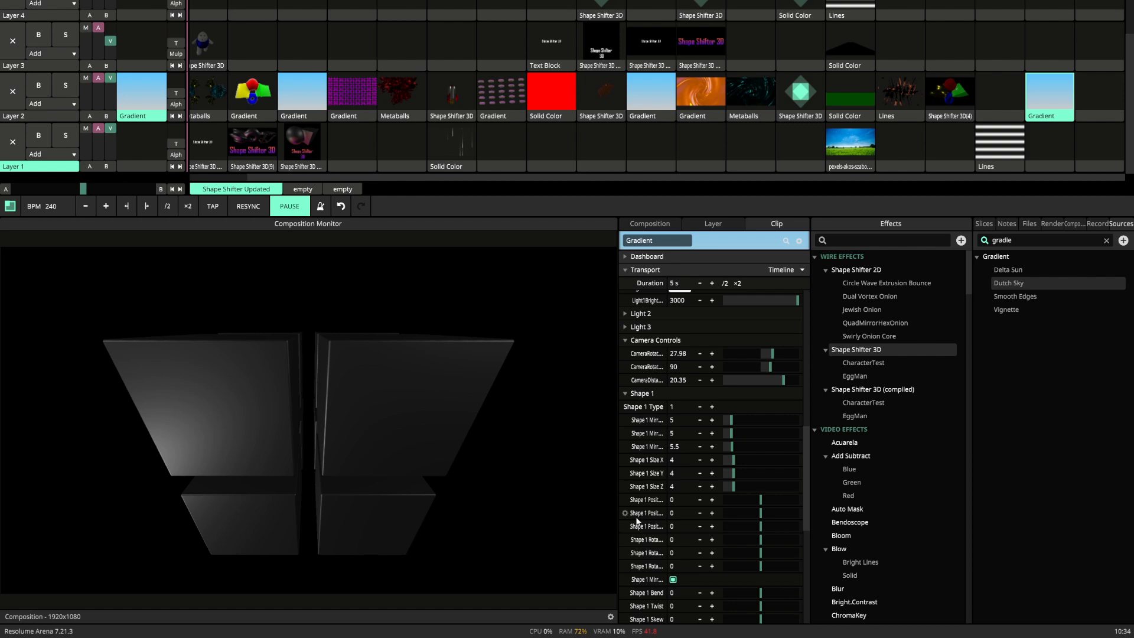
Preview Shape 1's Rotation X in Timeline mode while switching off the mirror option below the rotations, and return Rotation X to Basic.
click(632, 538)
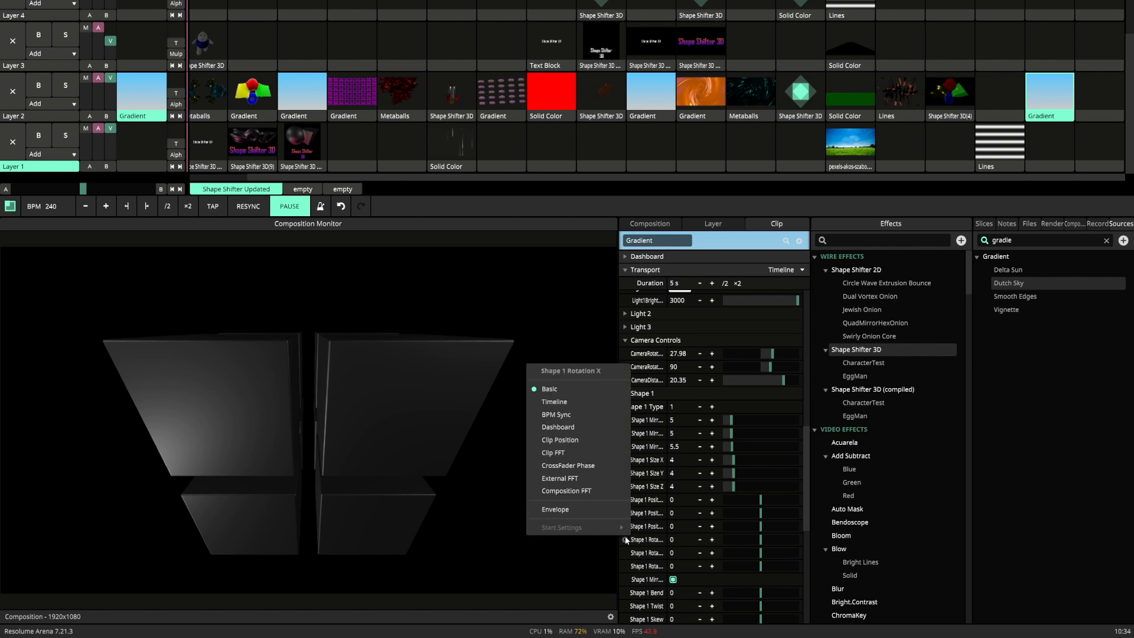
click(577, 400)
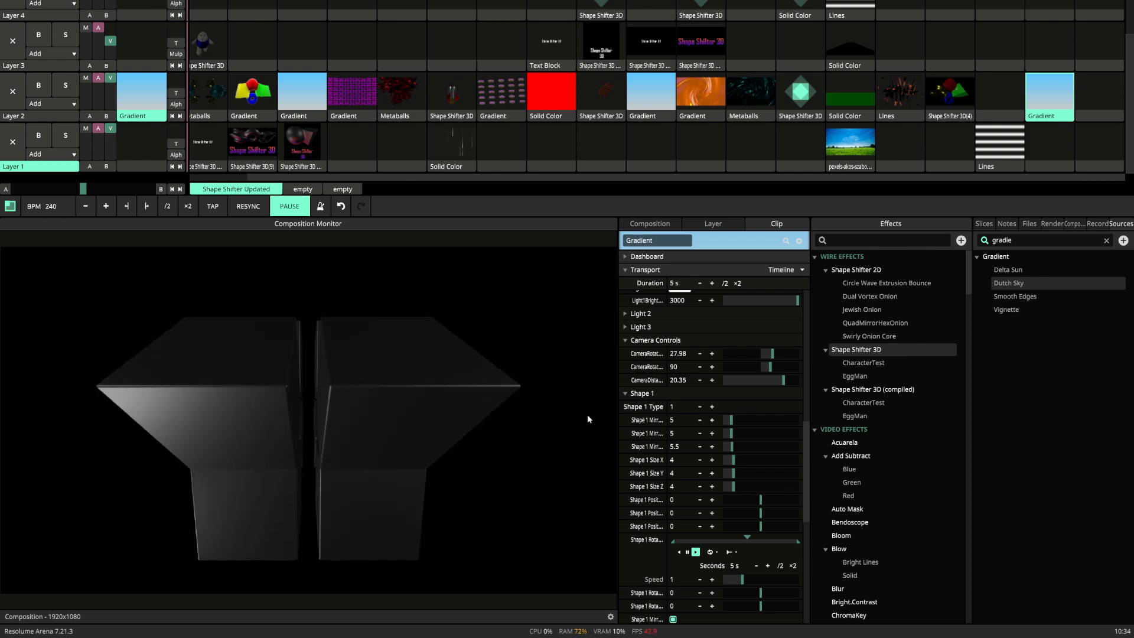
scroll(664, 559, down, 3)
click(673, 554)
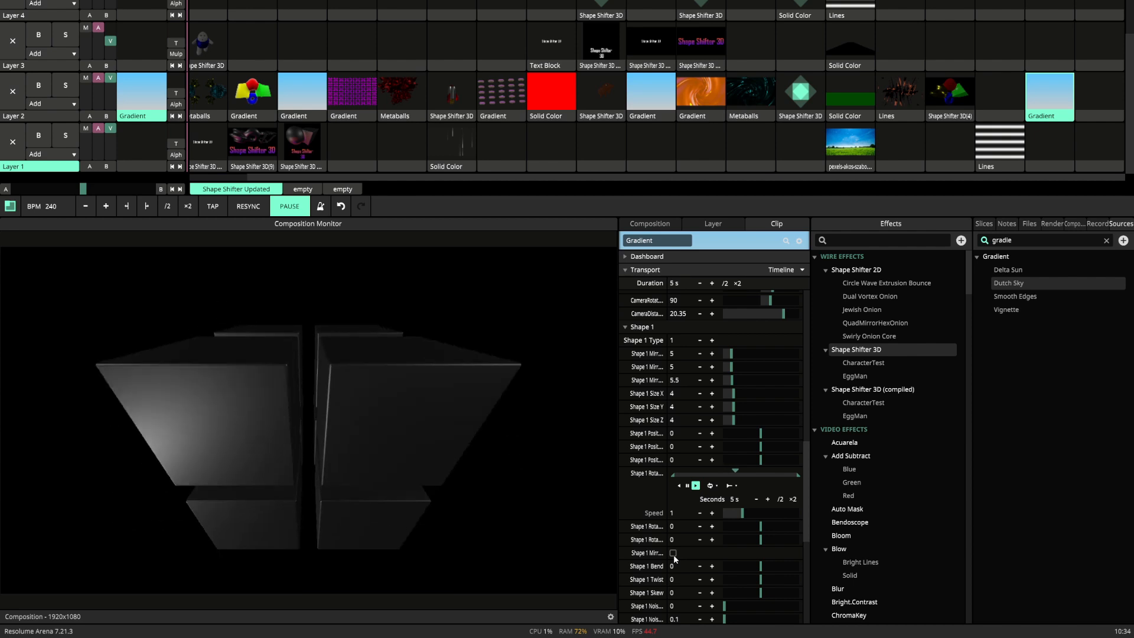
click(673, 554)
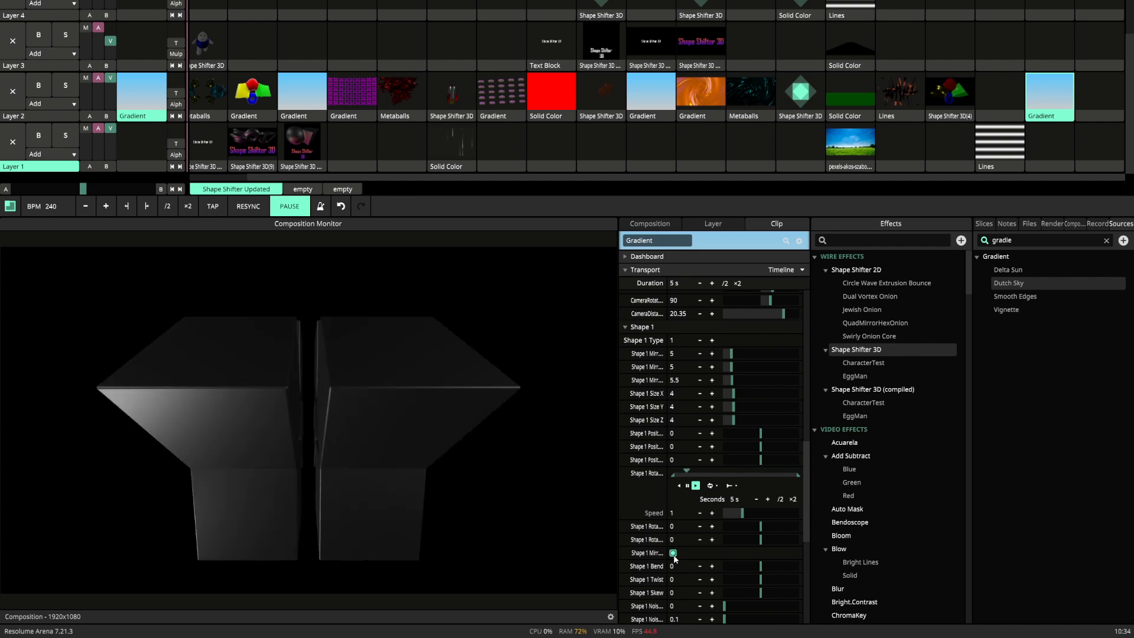
click(673, 553)
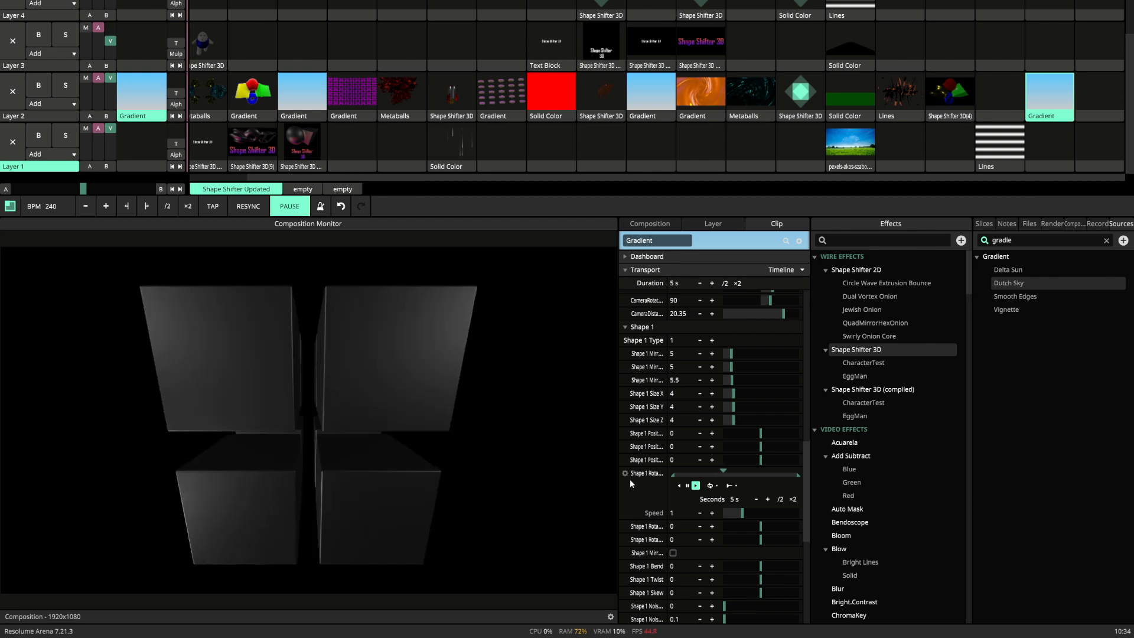
click(624, 473)
click(582, 314)
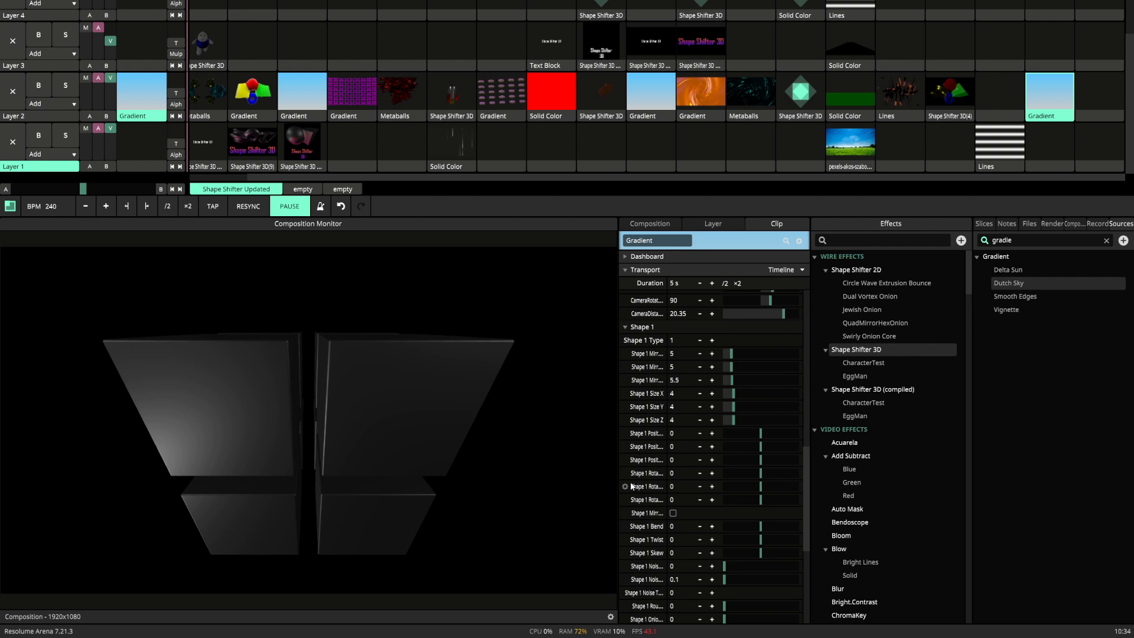
Preview Shape 1's Rotation Y in Timeline mode with the mirror option on and off, and return it to Basic.
click(625, 486)
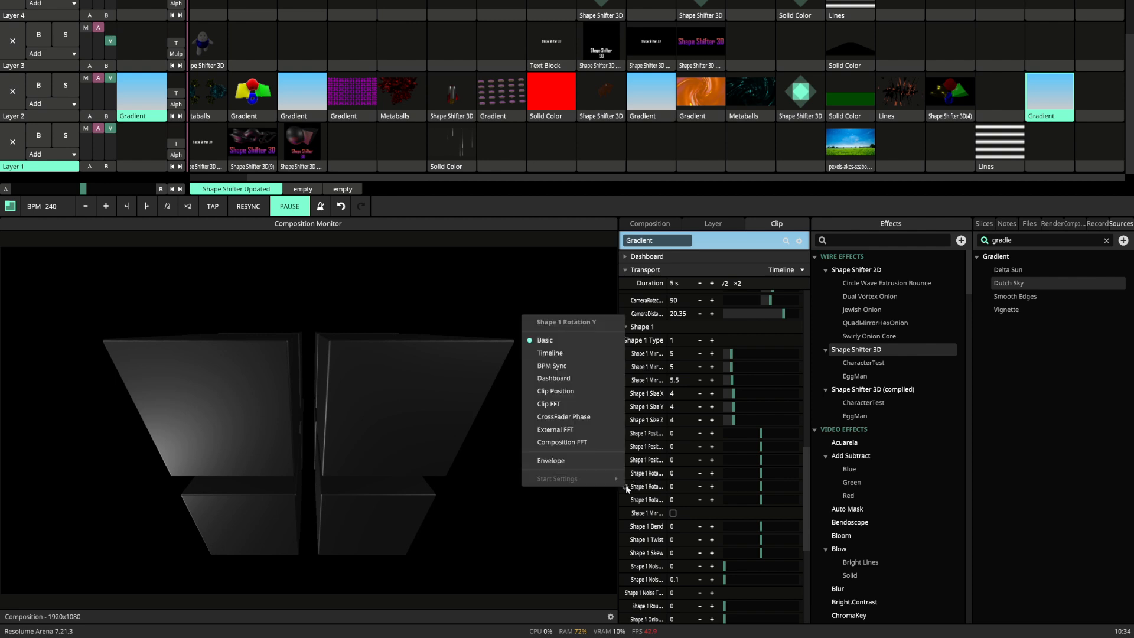
click(595, 353)
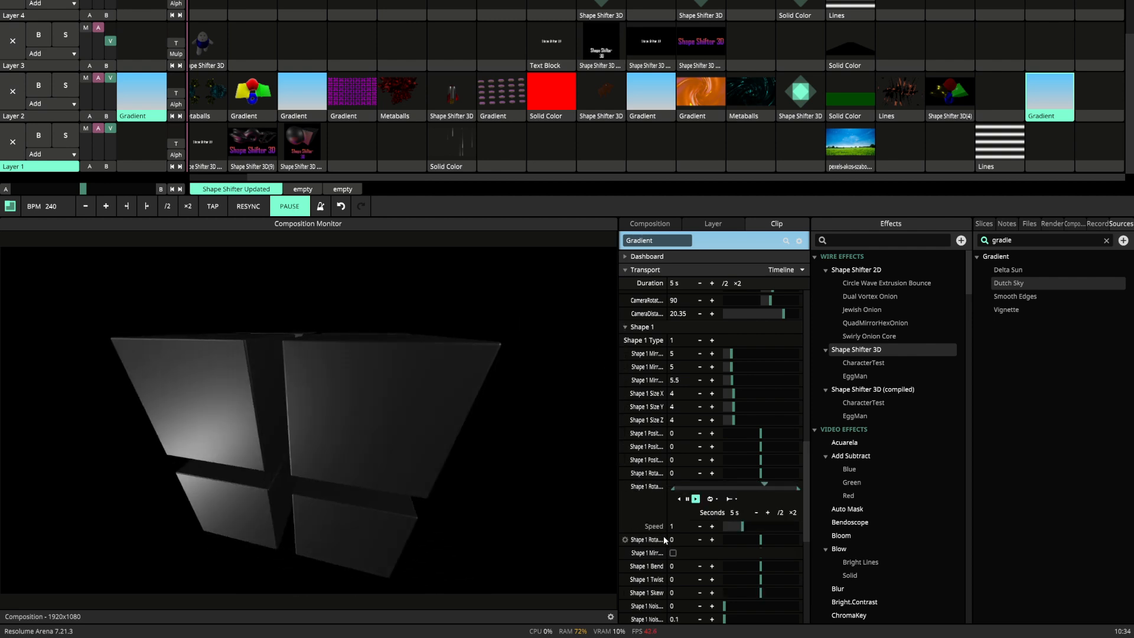
click(672, 553)
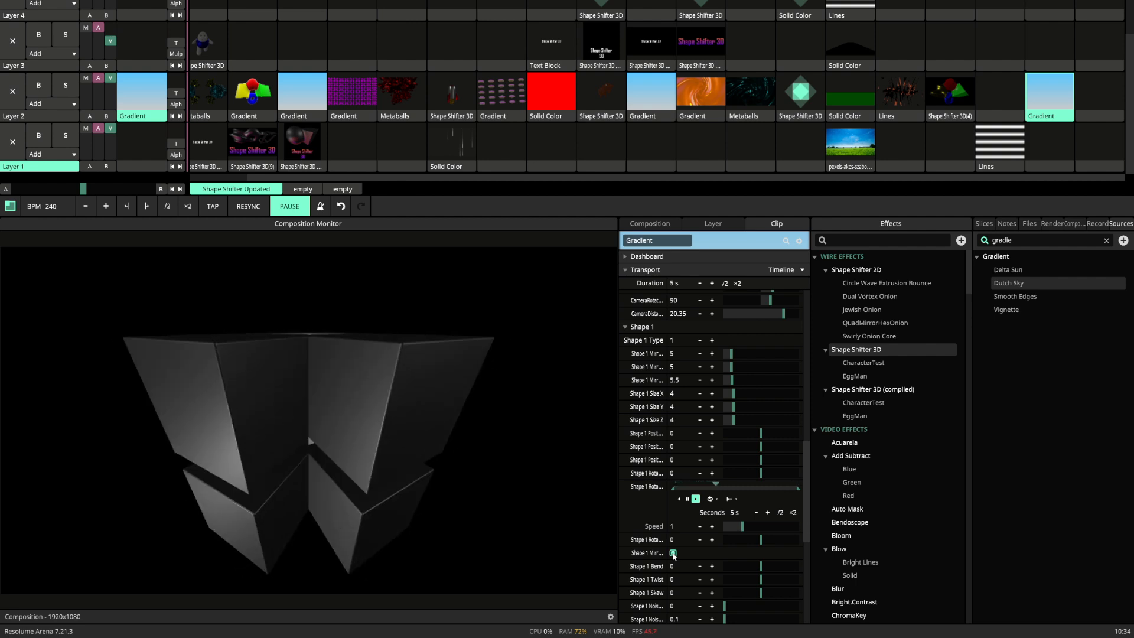
click(673, 552)
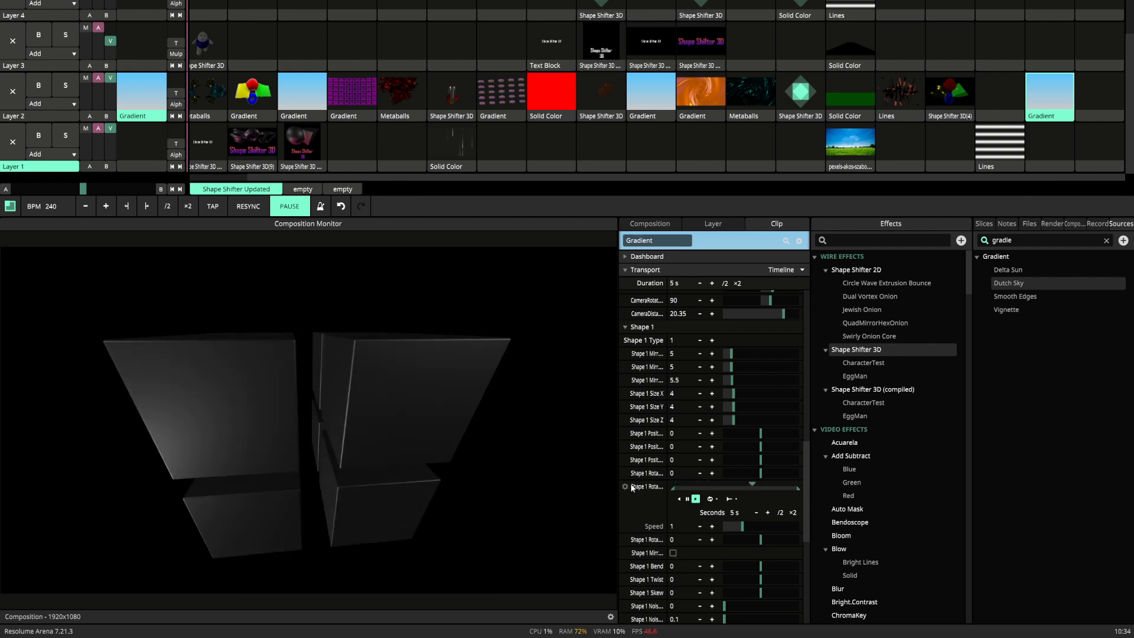
click(632, 487)
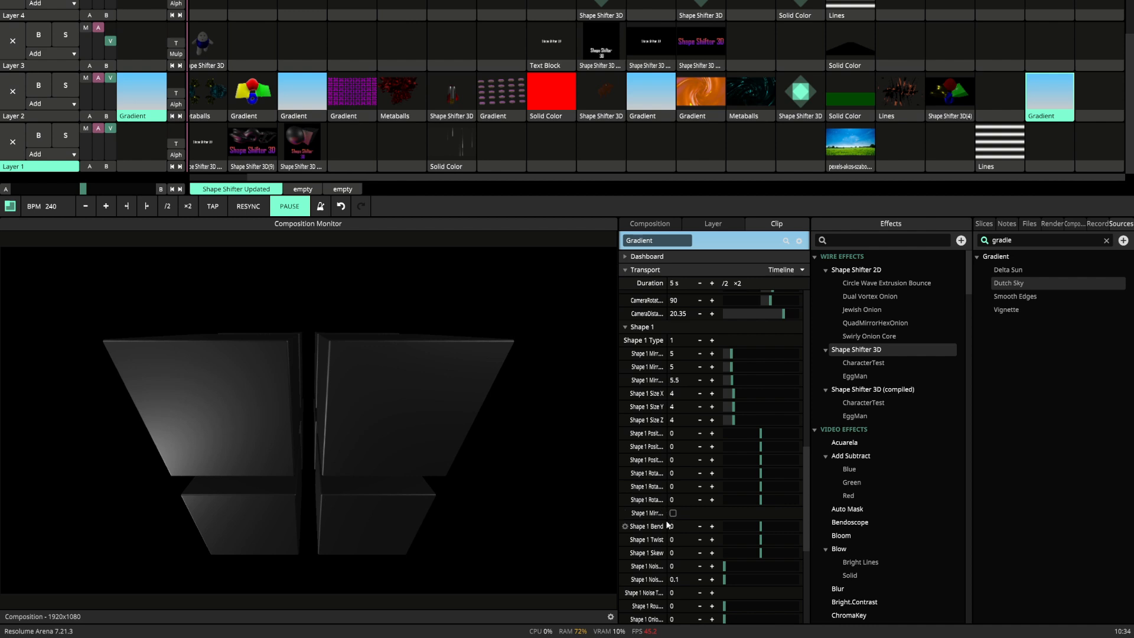
Try Shape 1's deformations, starting with a Bend of 0.17, and reset Bend, Twist and Skew to 0.
drag(760, 526, 762, 528)
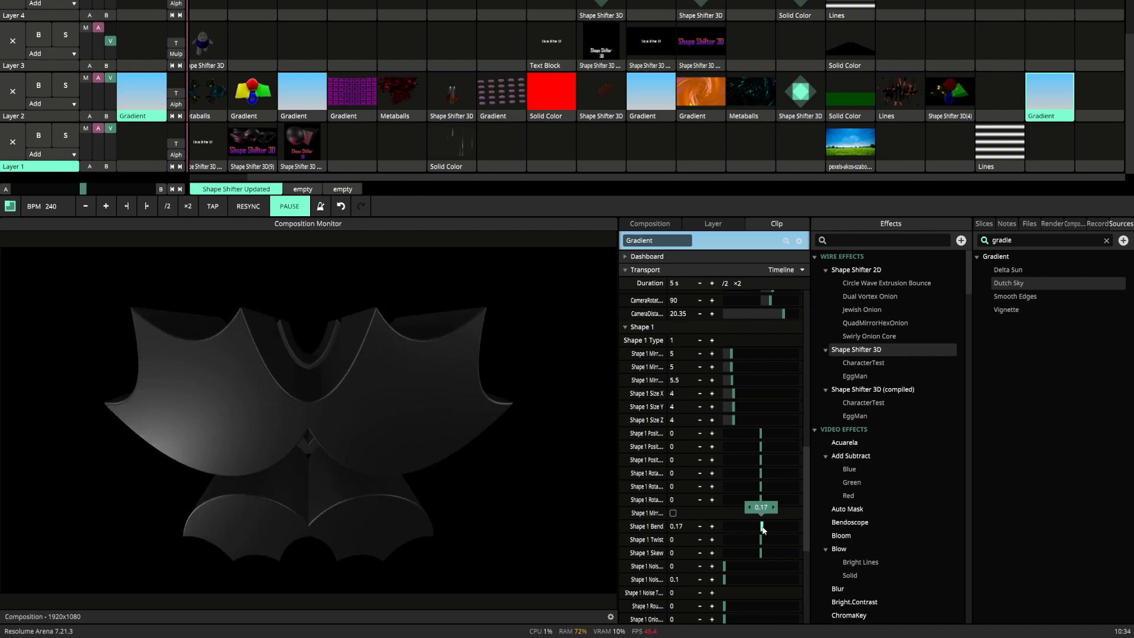
mouse_move(764, 530)
mouse_down()
mouse_move(768, 555)
mouse_move(728, 565)
mouse_move(770, 566)
mouse_move(725, 579)
mouse_move(790, 566)
mouse_move(722, 567)
mouse_move(737, 567)
mouse_move(733, 576)
mouse_up()
double_click(749, 550)
Preview Shape 1's noise types 1 and 2, lower the second noise value to 0.28, and restore the noise settings to 0, 0.1 and type 0.
click(713, 592)
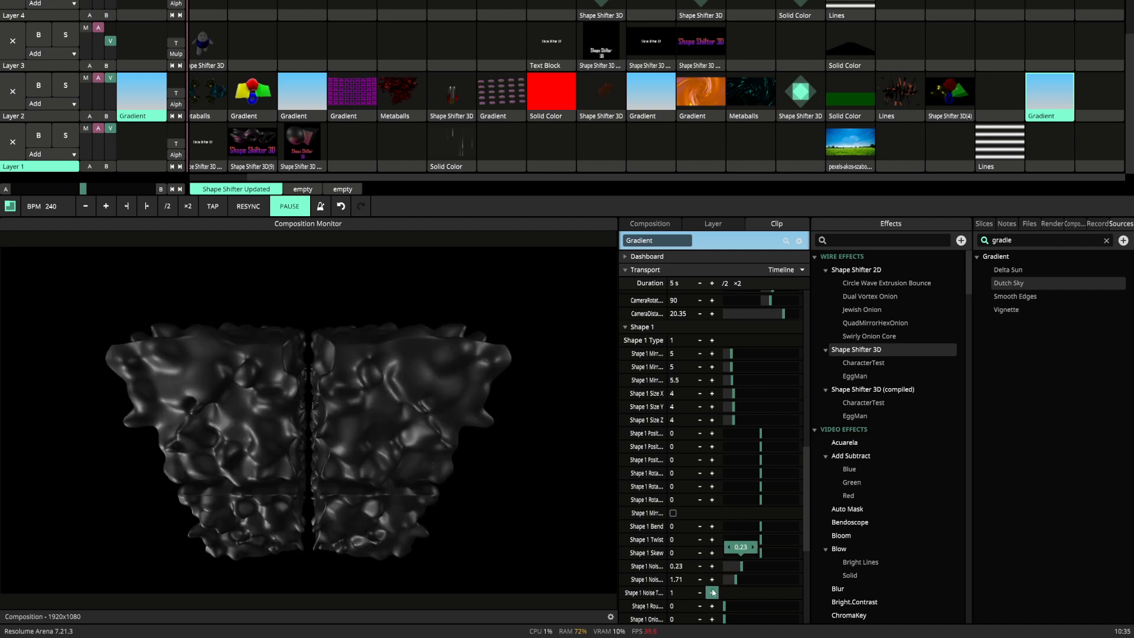
click(713, 592)
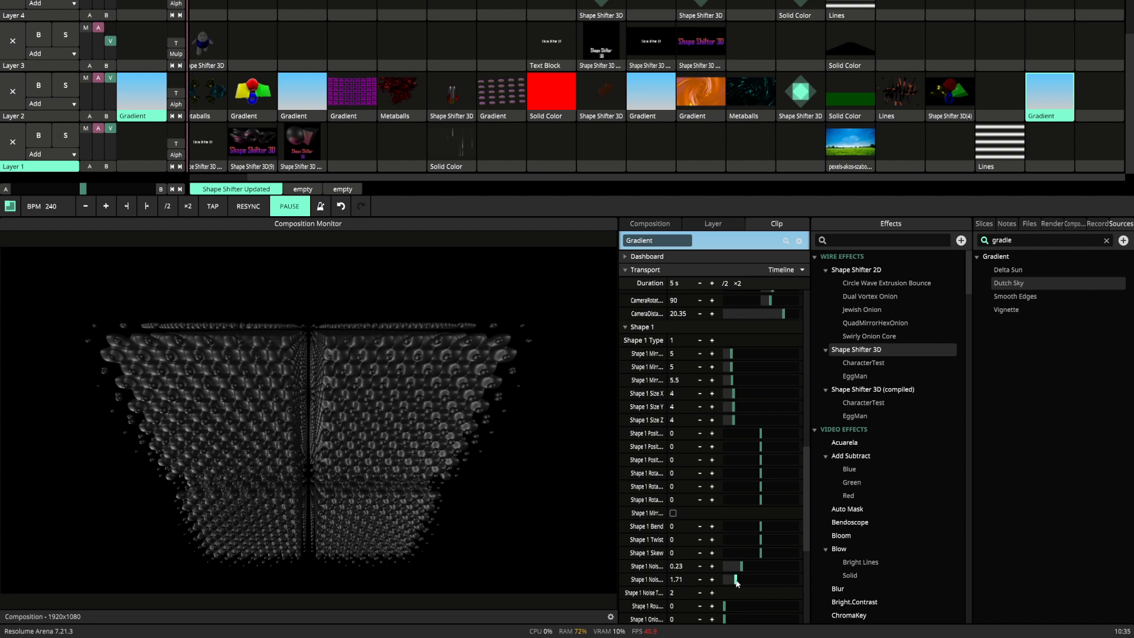
mouse_move(736, 581)
mouse_down()
mouse_move(726, 580)
mouse_move(743, 570)
mouse_move(726, 577)
mouse_up()
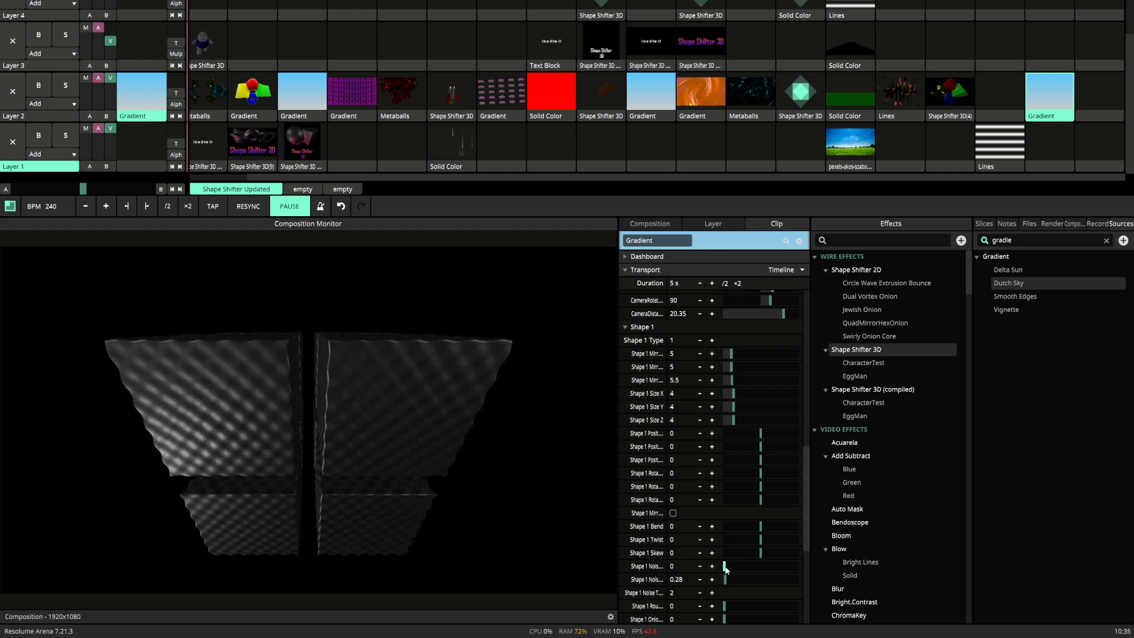
scroll(726, 580, down, 3)
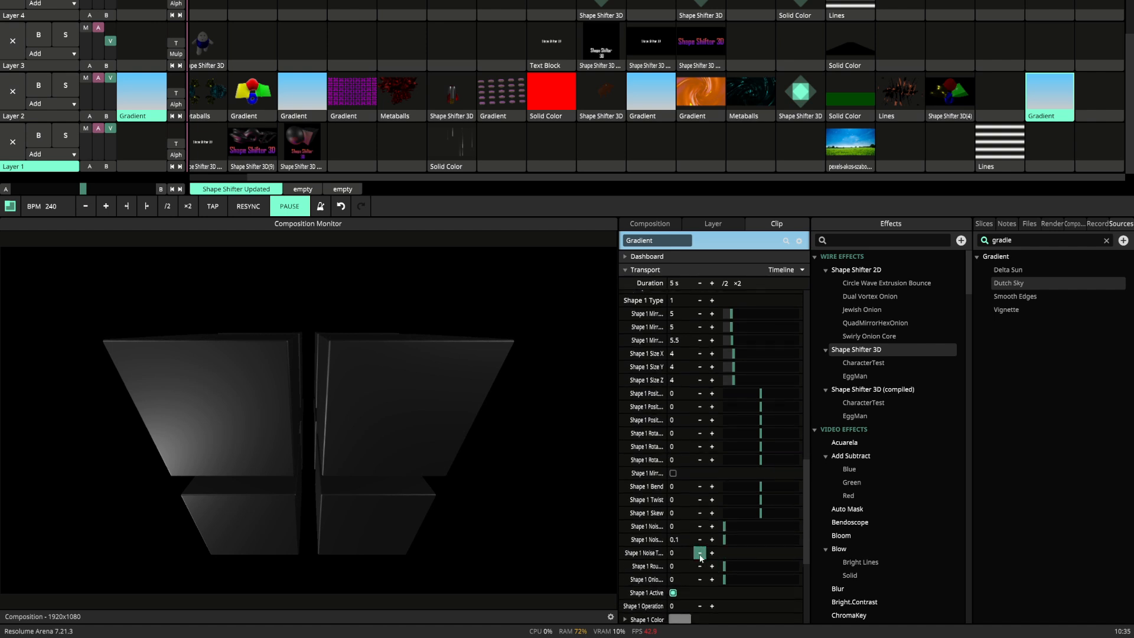
Try rounding Shape 1's edges up to 0.21 and adjusting its onion value, resetting both to 0.
click(714, 568)
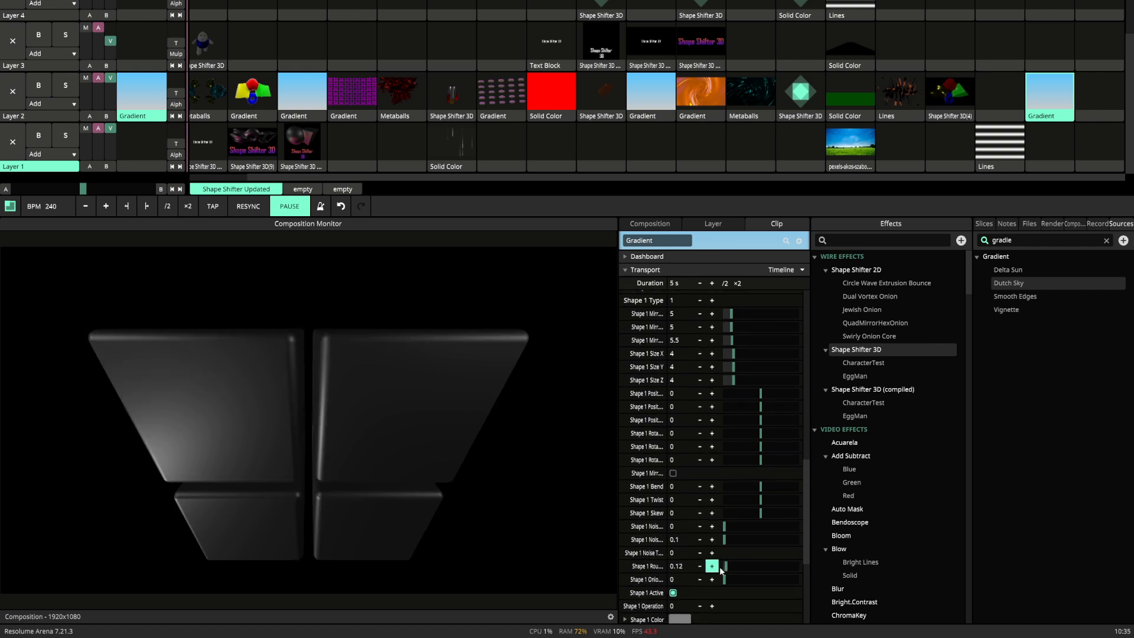
click(720, 566)
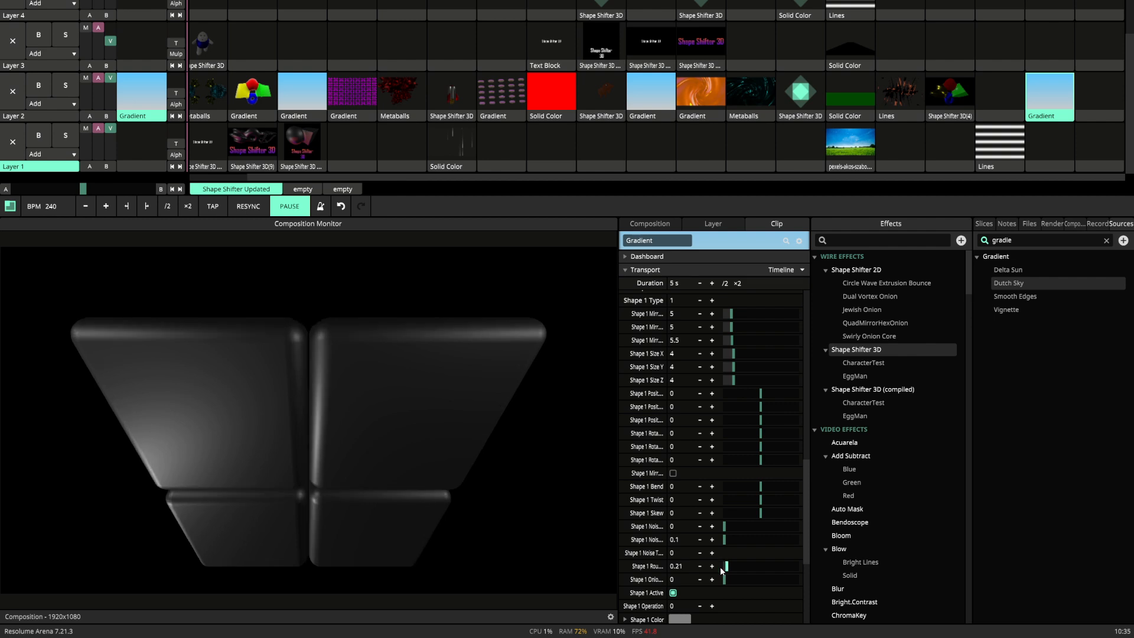
double_click(728, 565)
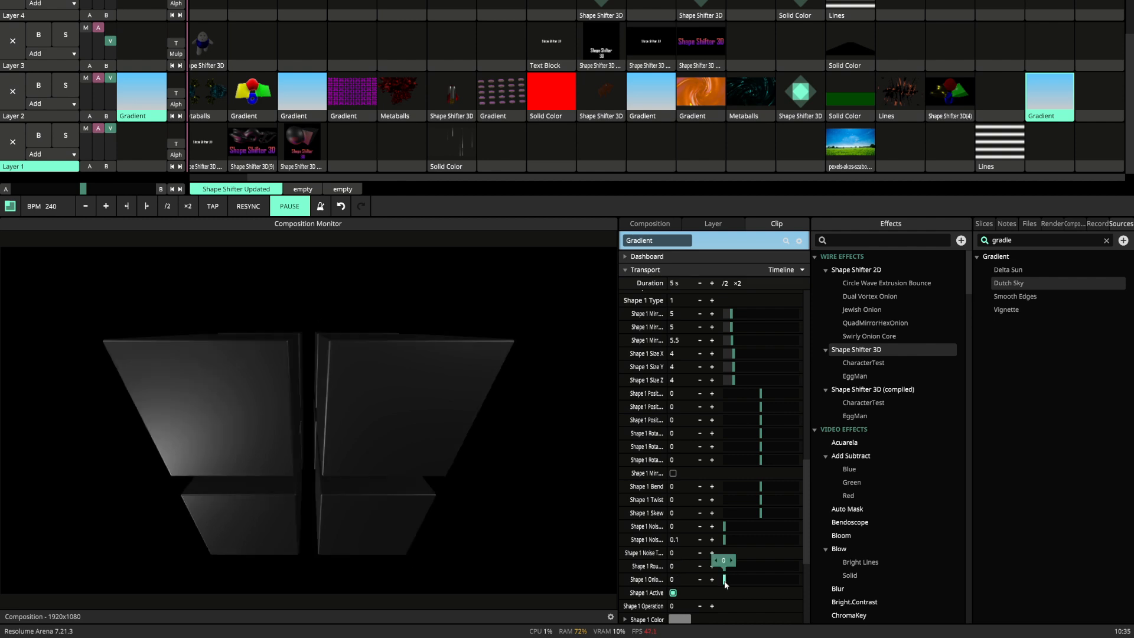
drag(725, 585, 727, 585)
Toggle Shape 1's Active option to compare the output, leaving it switched off.
click(672, 593)
click(673, 593)
click(673, 593)
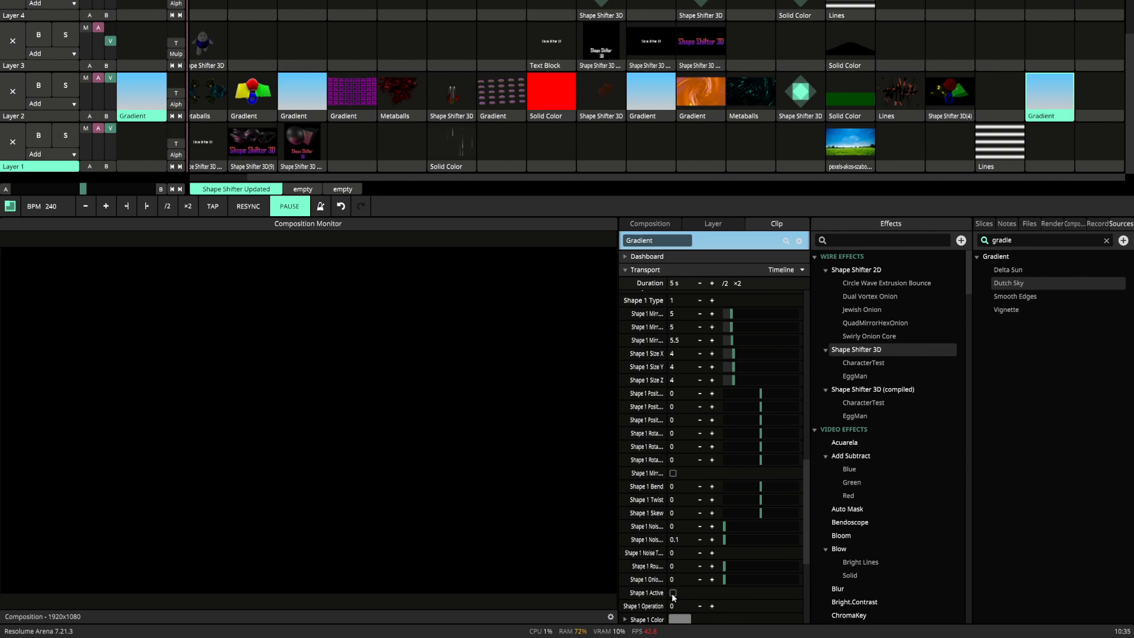
Switch Shape 1's Active option back on, preview operation 2 and restore the operation to 0.
click(672, 593)
click(673, 593)
click(673, 593)
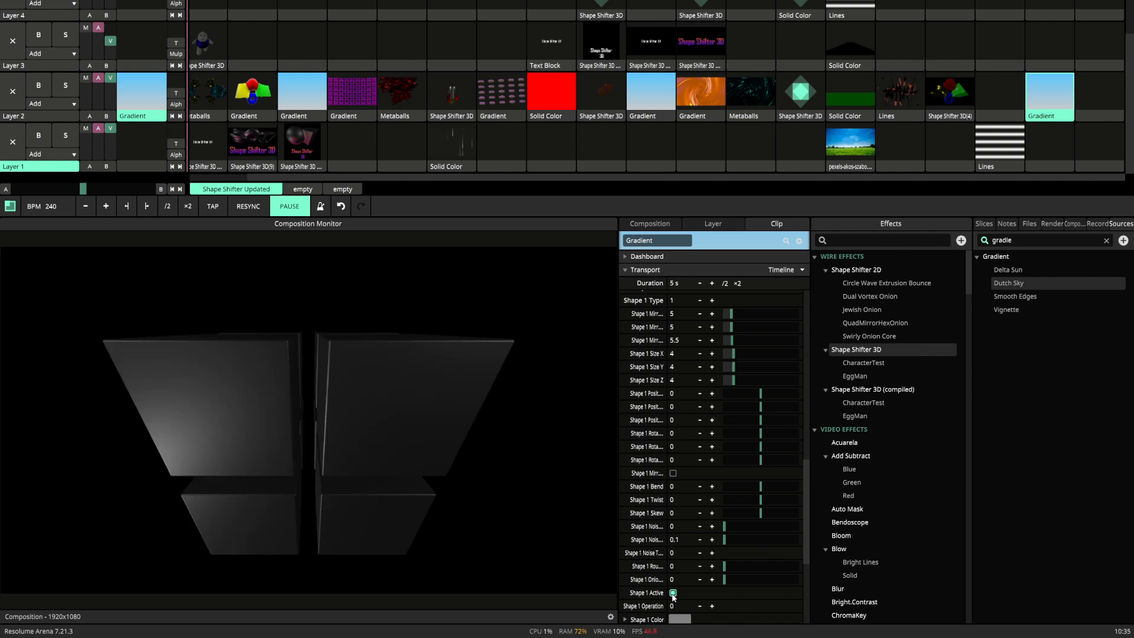
click(712, 606)
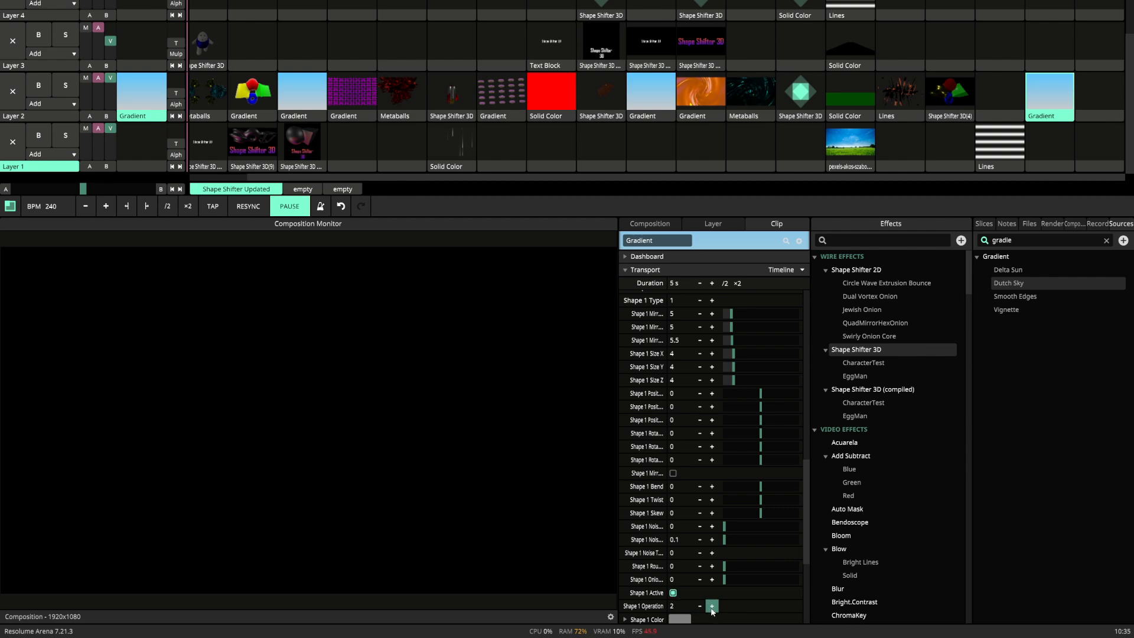
click(699, 606)
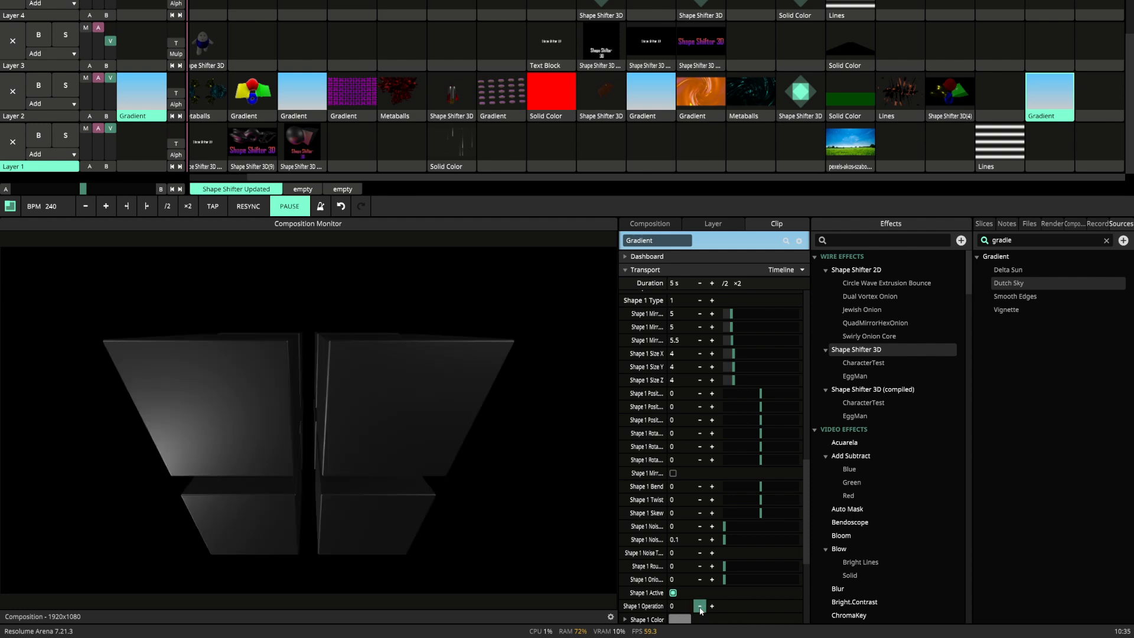
Change Shape 1's color to a saturated red using the color picker.
scroll(699, 607, down, 3)
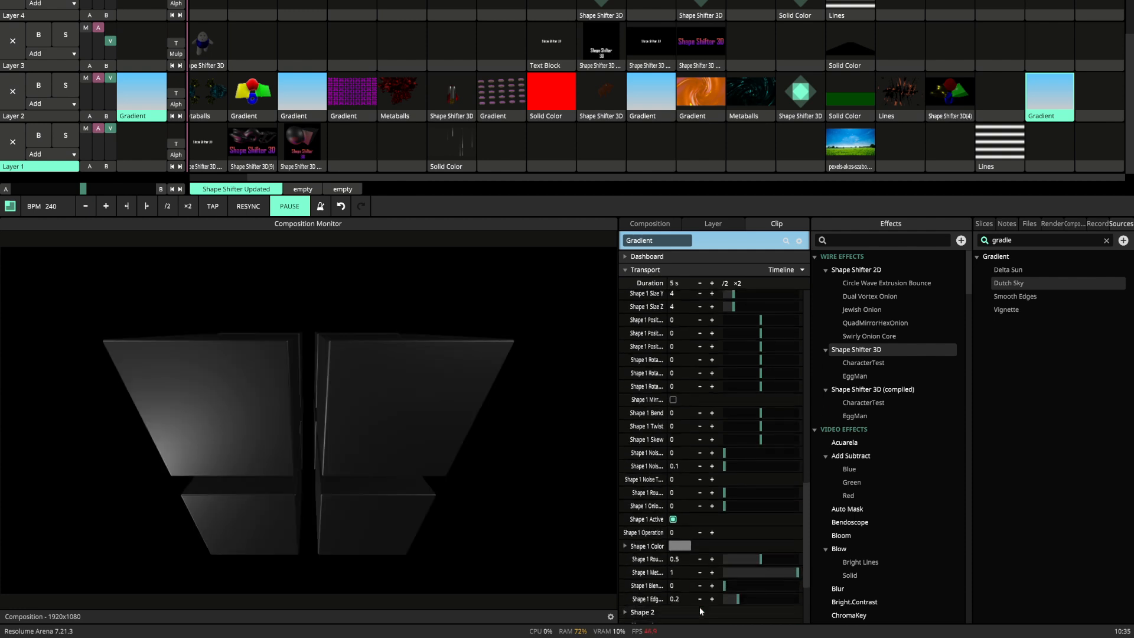
click(681, 549)
drag(688, 561, 670, 568)
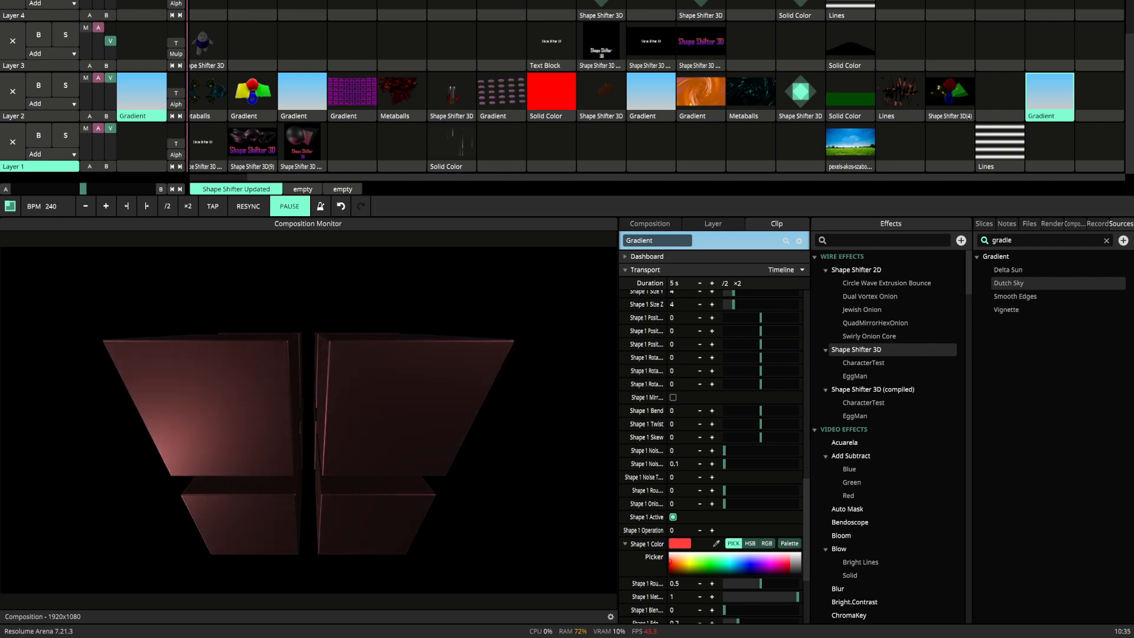
Adjust Shape 1's surface by setting its roughness to 0.45 and its metallic value to 0.
scroll(646, 555, down, 3)
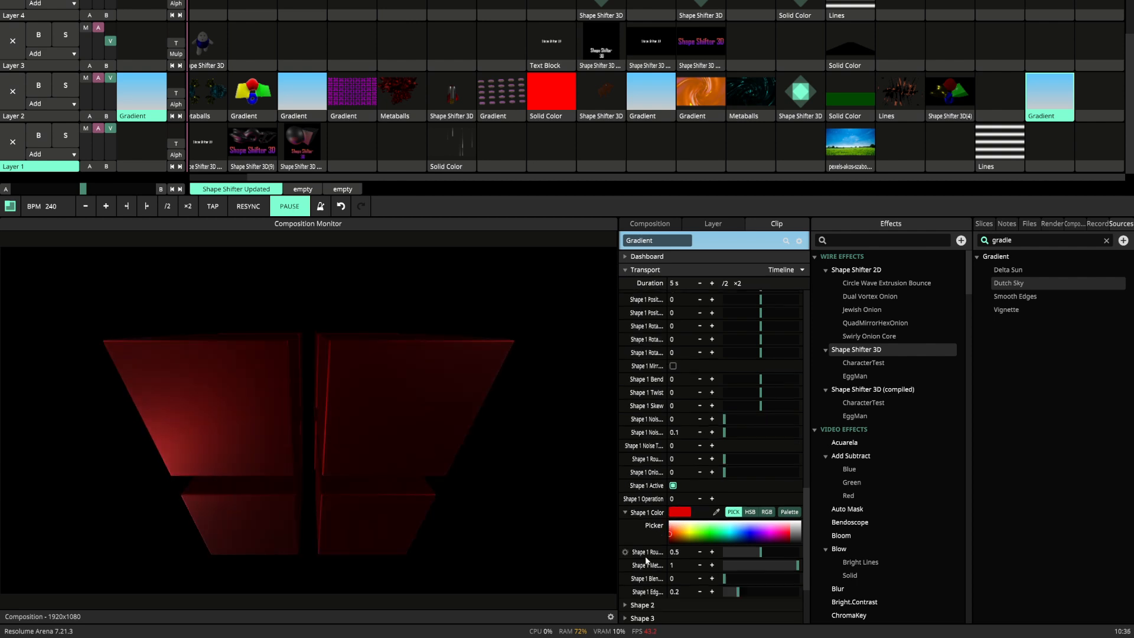
mouse_move(762, 516)
mouse_down()
mouse_move(745, 518)
mouse_move(800, 515)
mouse_move(749, 517)
mouse_up()
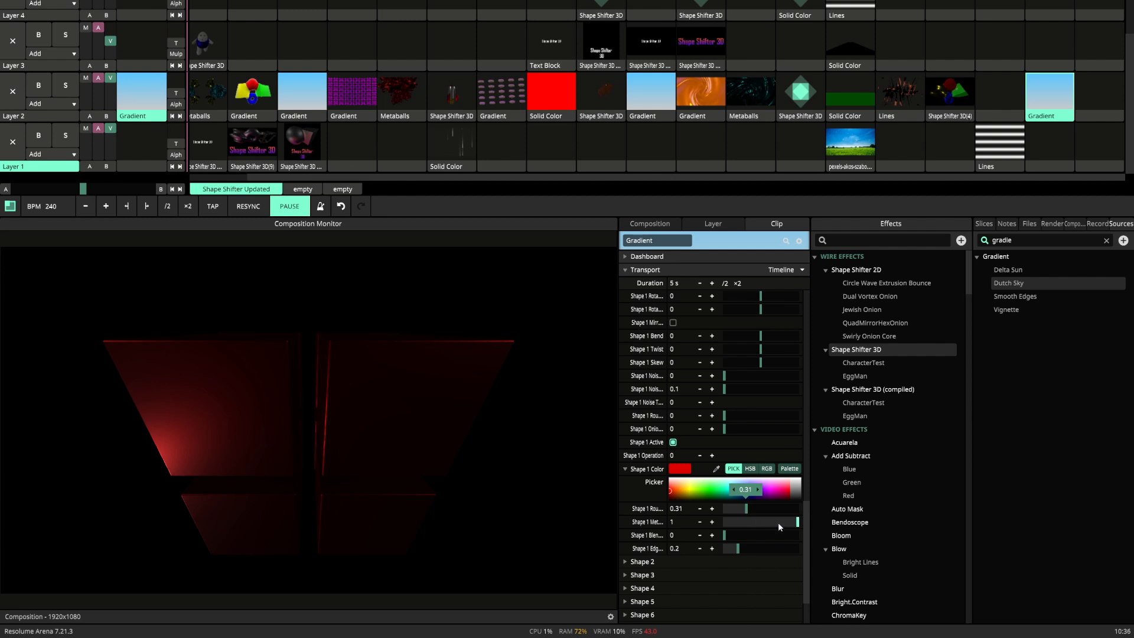
mouse_move(779, 526)
mouse_down()
mouse_move(711, 525)
mouse_move(828, 523)
mouse_move(693, 513)
mouse_move(785, 511)
mouse_move(735, 512)
mouse_move(758, 509)
mouse_up()
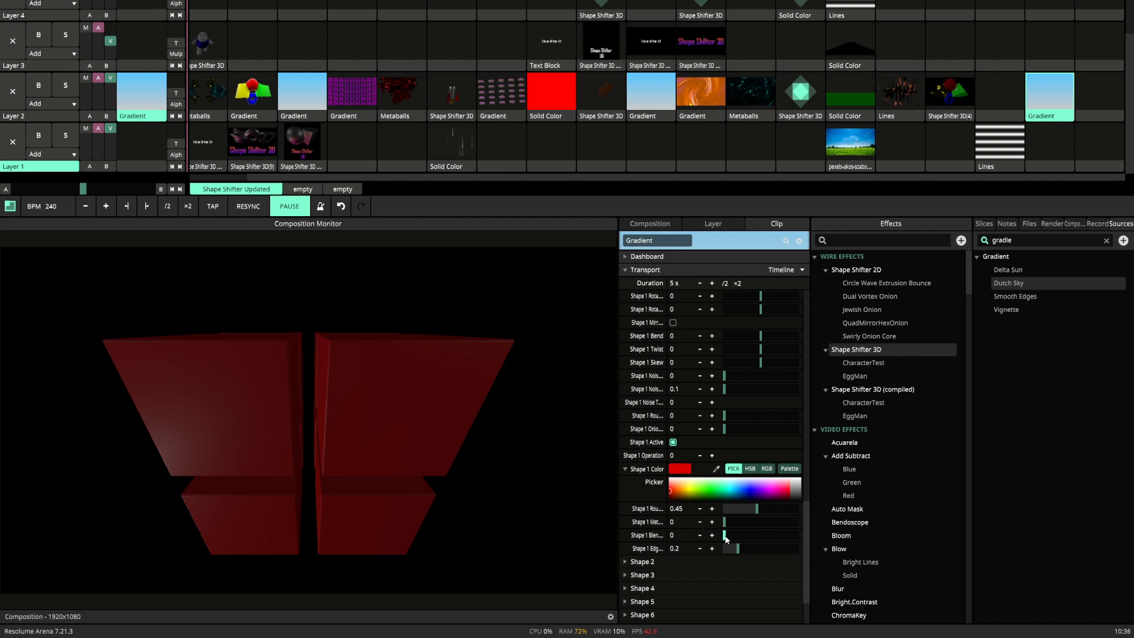
Step Shape 1's type upward through the available forms to type 8, the hollow box frame.
scroll(726, 539, up, 5)
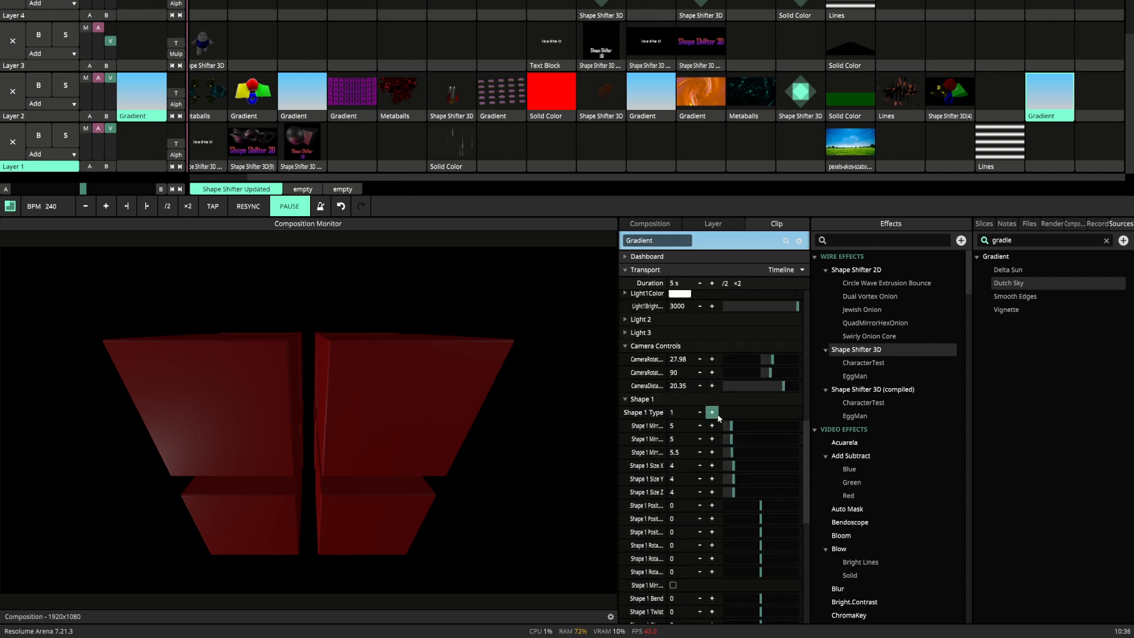
click(712, 413)
click(712, 413)
click(712, 413)
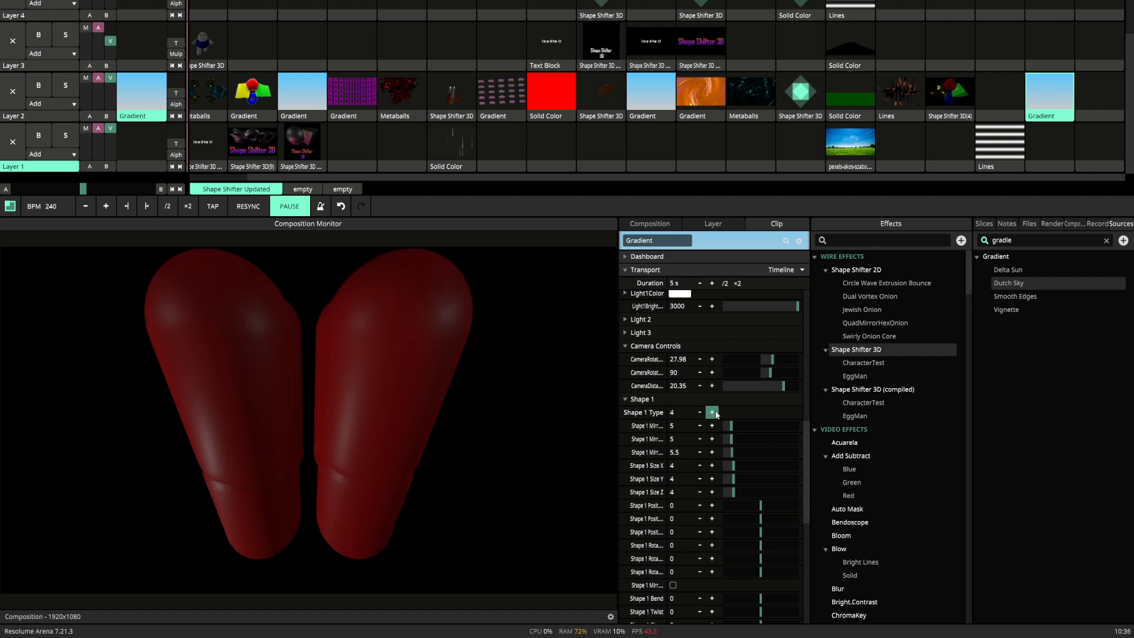
click(712, 413)
click(712, 413)
click(712, 413)
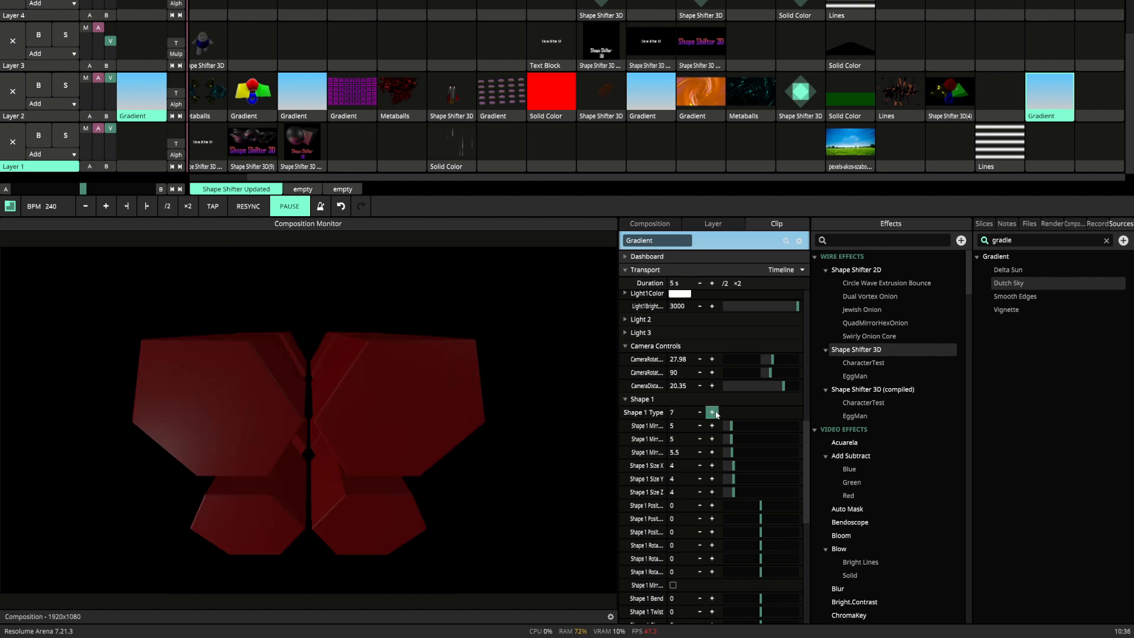
click(712, 413)
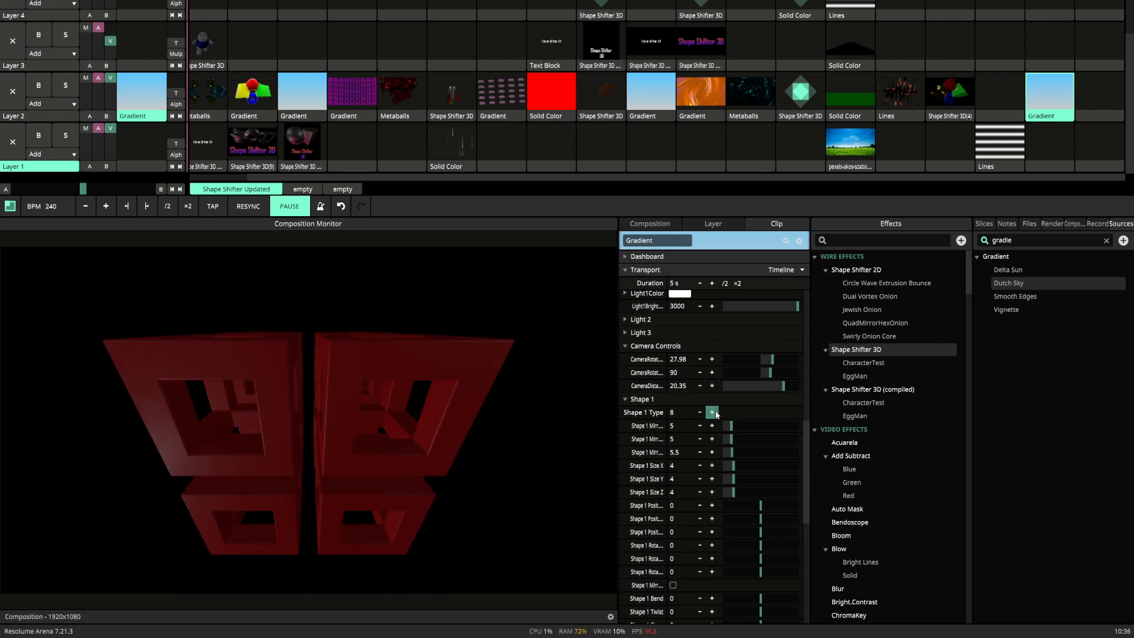
Try a Twist of -0.1 on Shape 1 and undo it.
scroll(704, 490, down, 5)
click(700, 482)
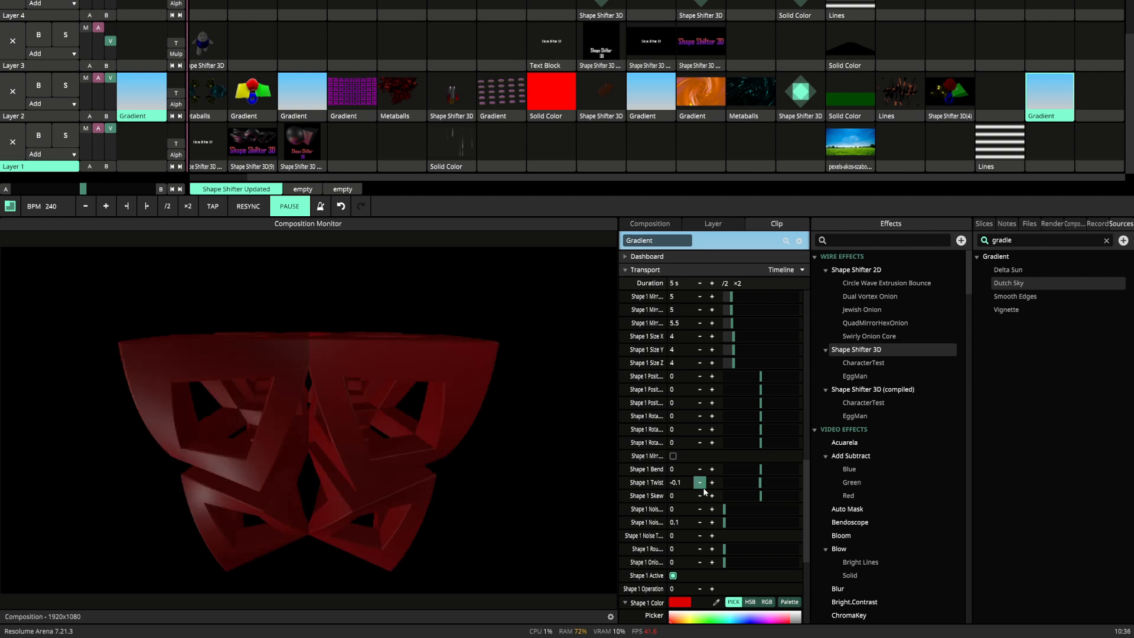
key(ctrl+z)
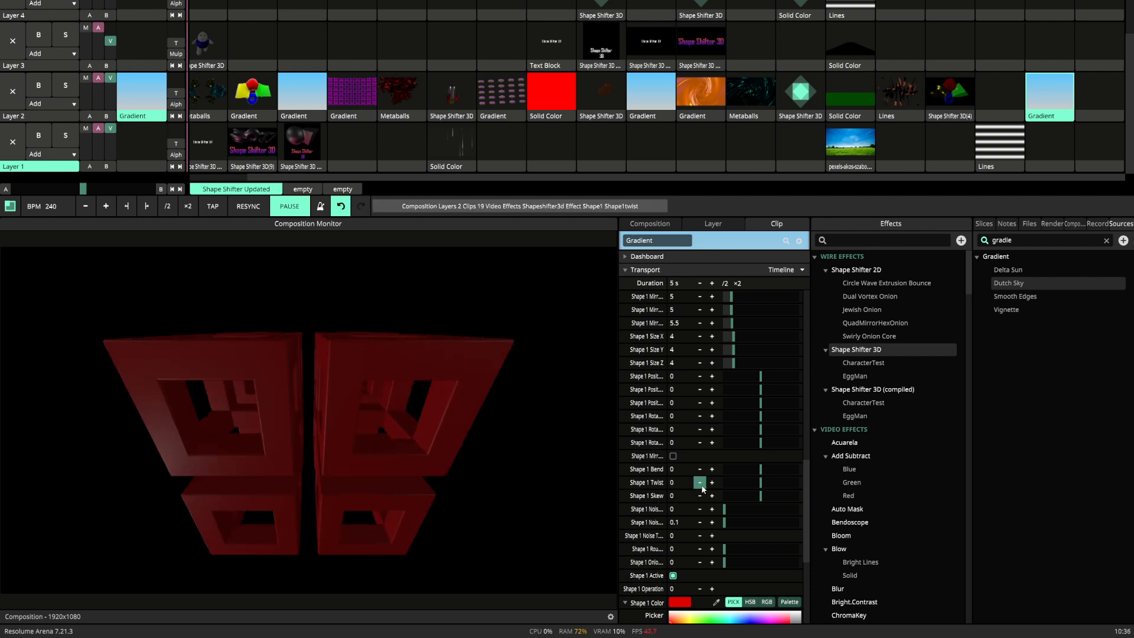
Locate Shape 1's edge setting below its blend value.
scroll(702, 489, down, 7)
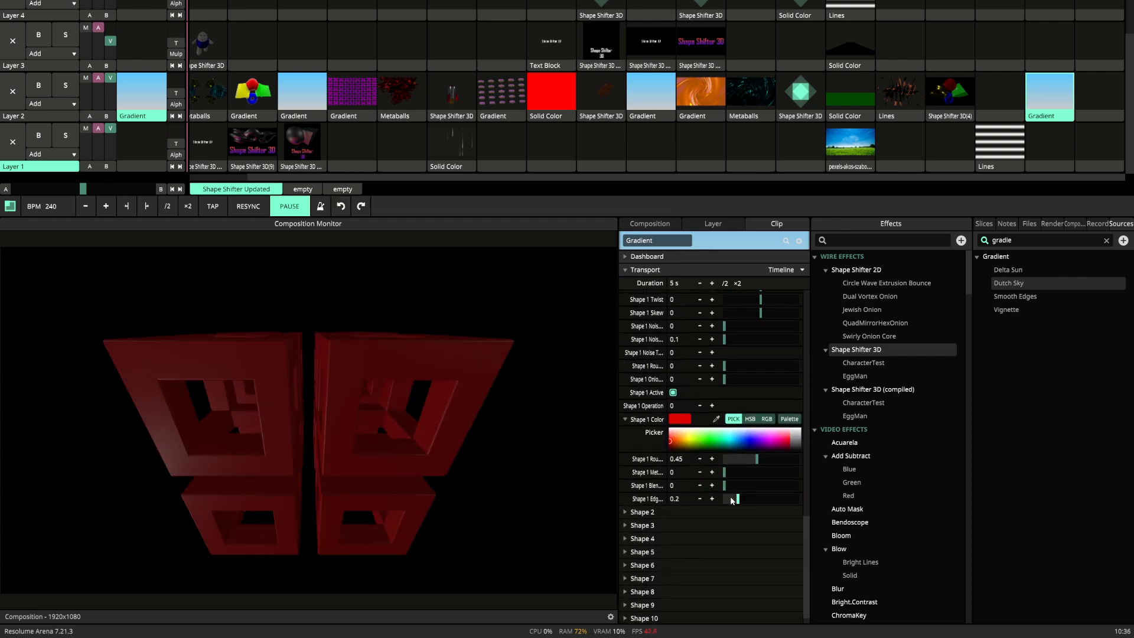